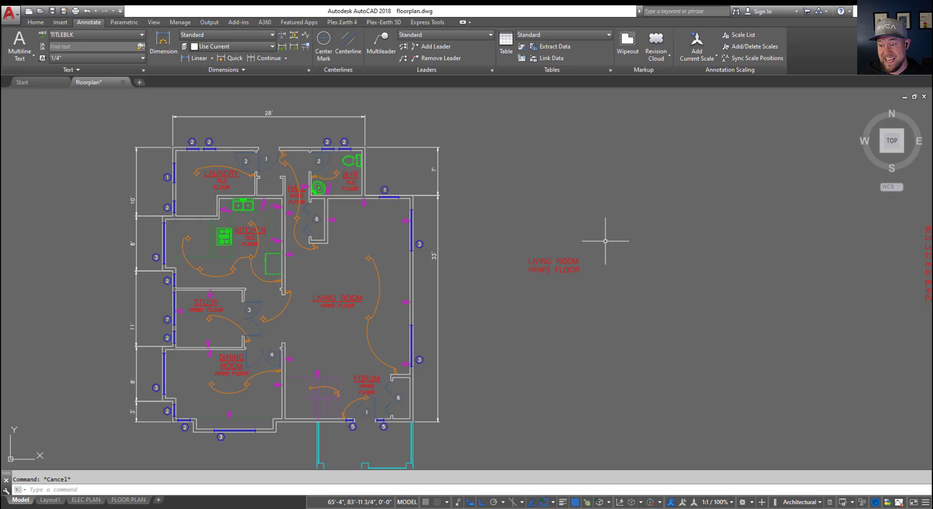
- Pan and zoom to bring the living room and the spare room tag into close view
left_click(598, 291)
key("Escape")
middle_click_drag(620, 340, 516, 355)
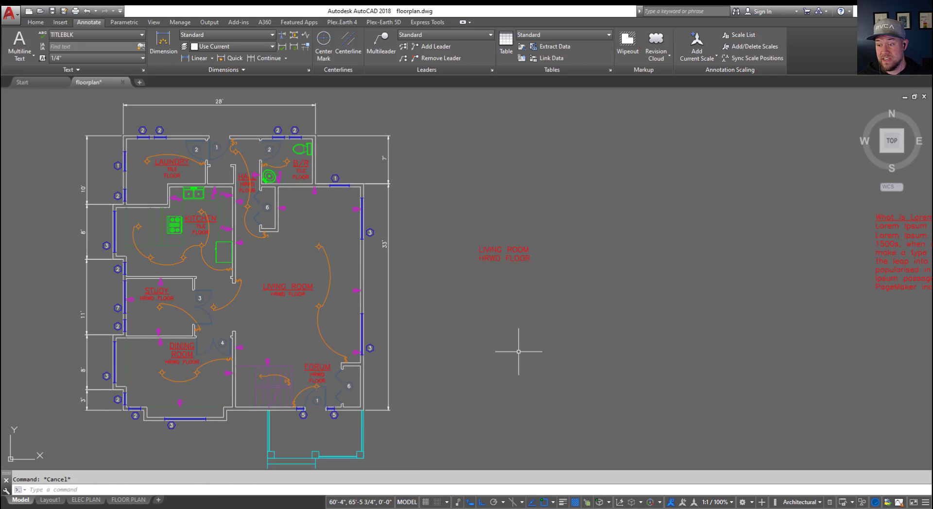
scroll(517, 306, "up", 2)
mouse_move(499, 298)
middle_mouse_down()
mouse_move(517, 300)
mouse_move(534, 276)
middle_mouse_up()
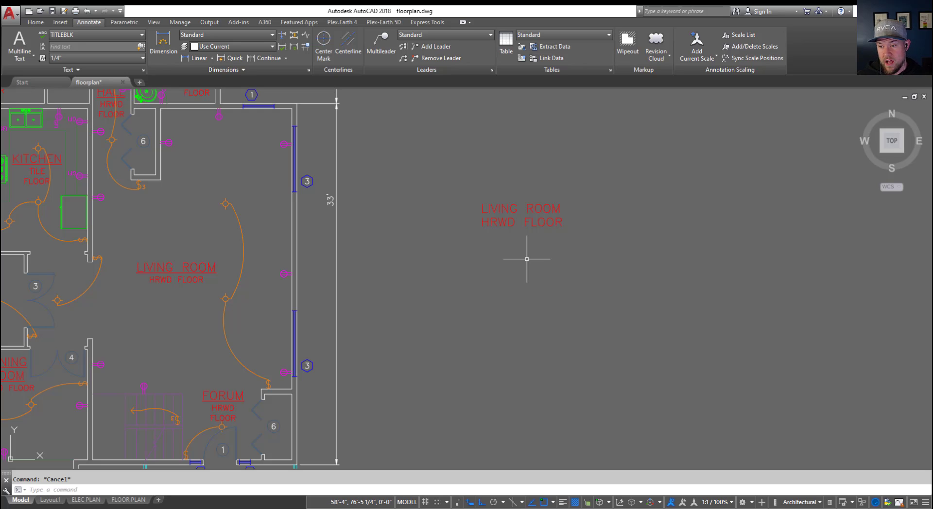
middle_click_drag(534, 280, 518, 297)
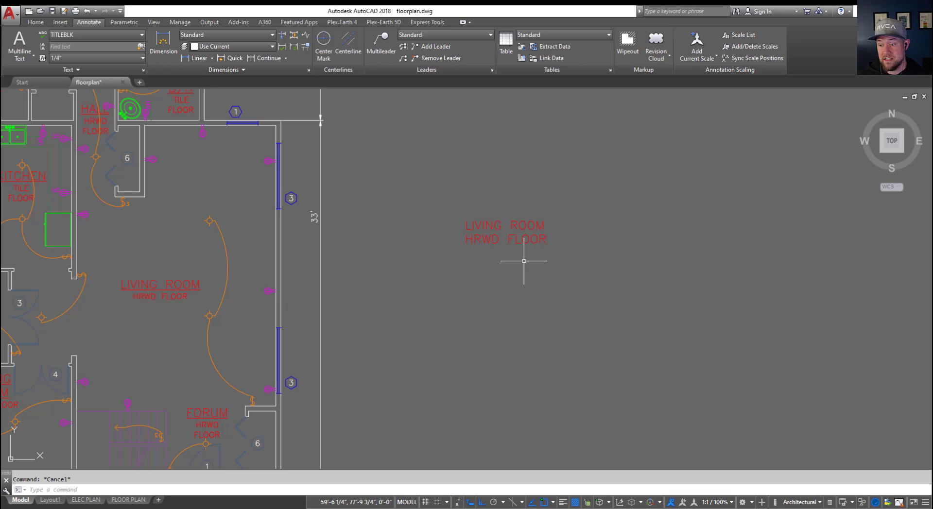
mouse_move(529, 239)
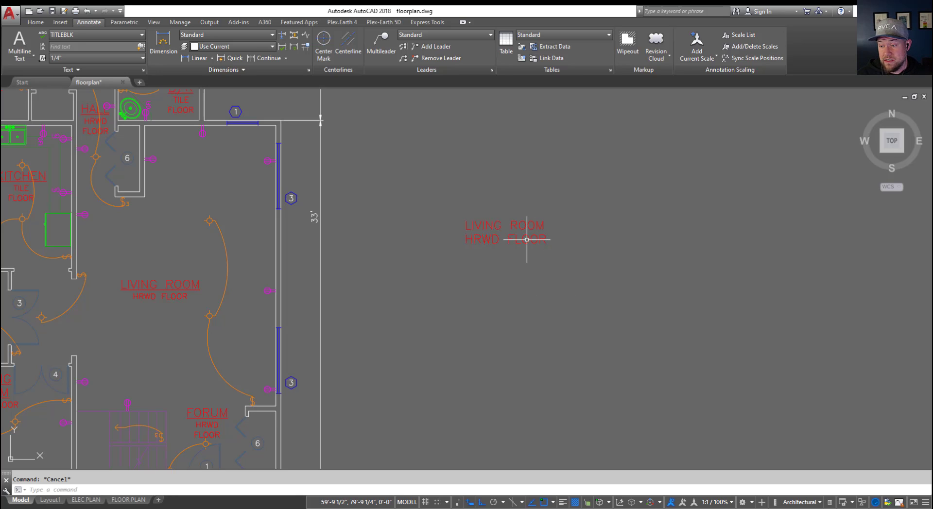
middle_click_drag(182, 305, 266, 288)
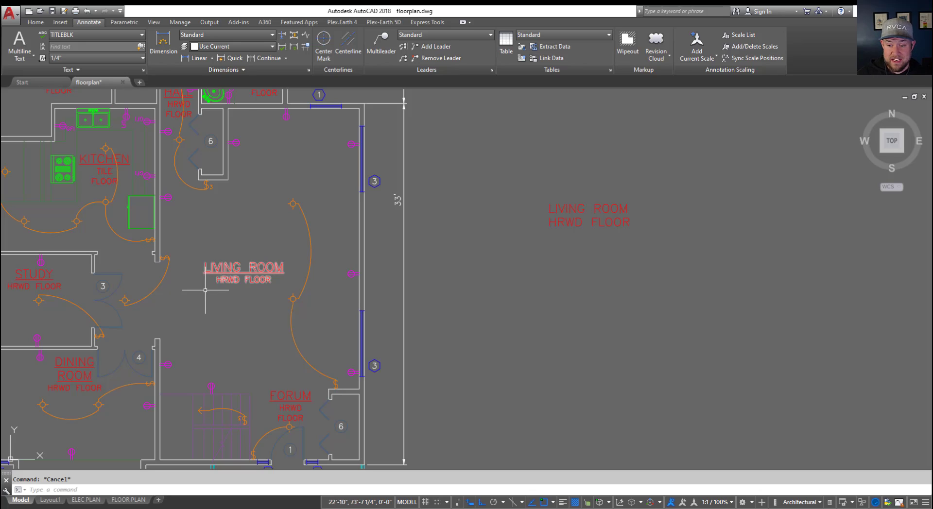
- Grip-select the LIVING ROOM HRWD FLOOR tag, then cancel the stretch and clear the selection
left_click(236, 269)
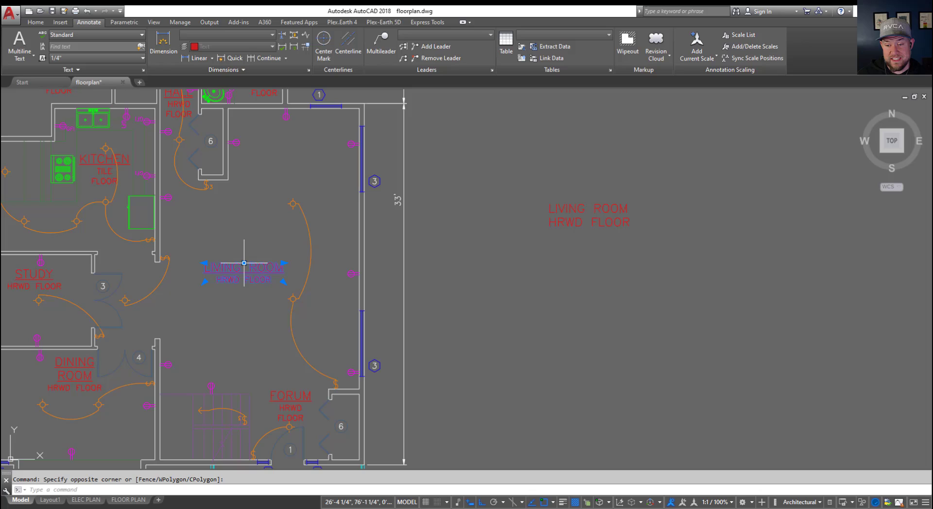
left_click(244, 258)
left_click(244, 262)
key("Escape")
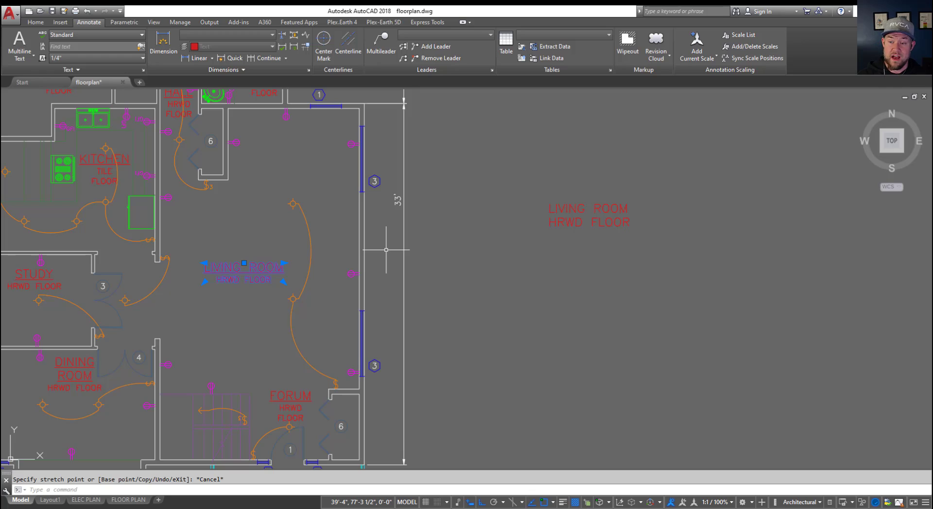
key("Escape")
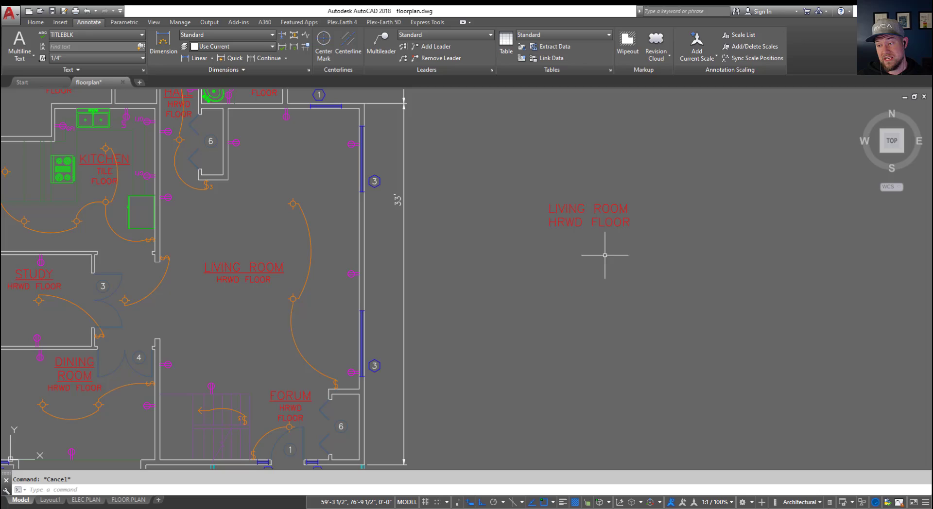
middle_click_drag(589, 242, 551, 243)
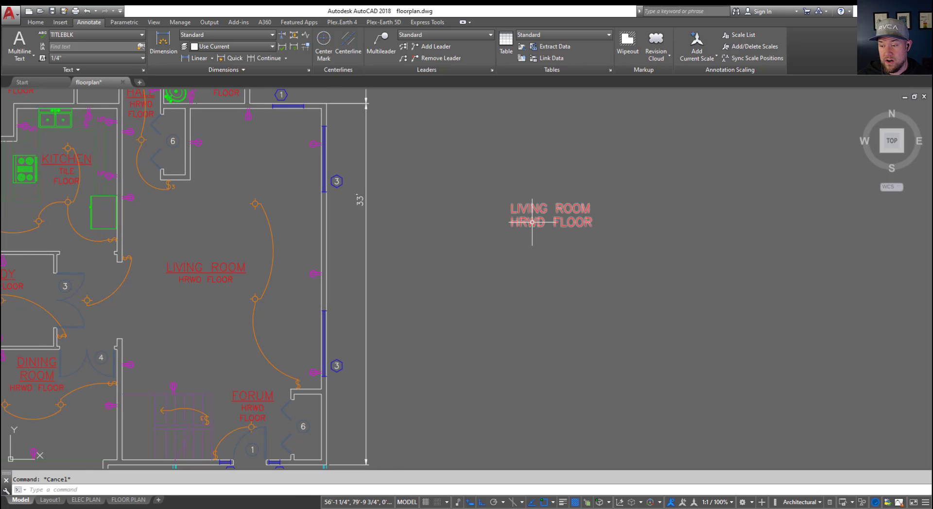
- In the spare tag's text editor, set the HRWD FLOOR line to a 6" text height
double_click(555, 214)
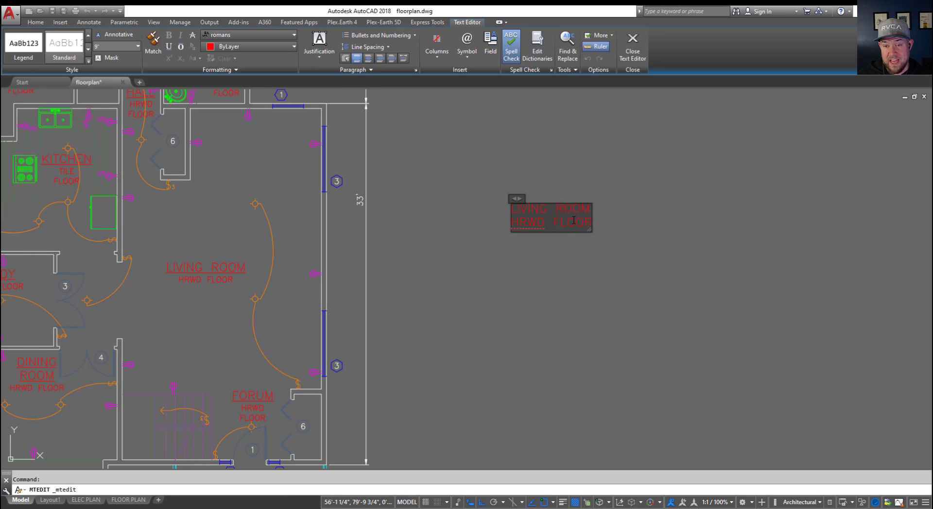
left_click(369, 161)
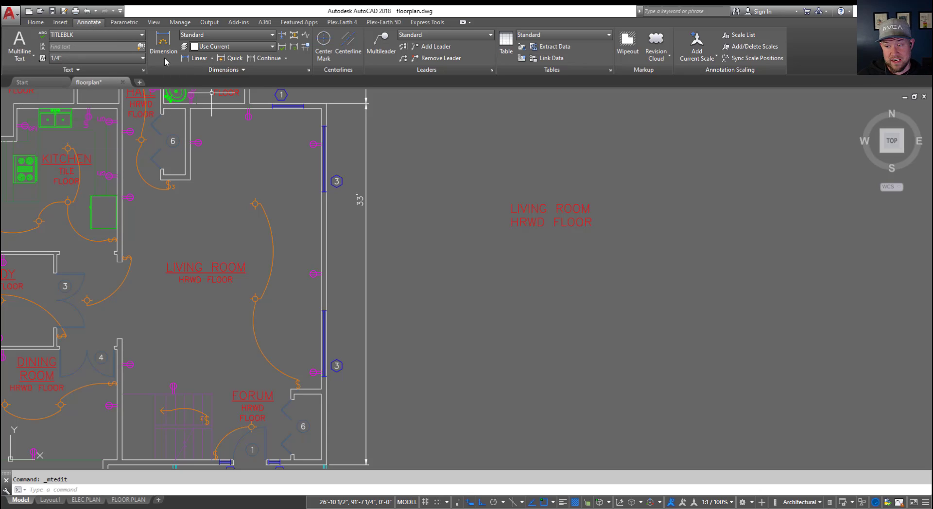
double_click(537, 214)
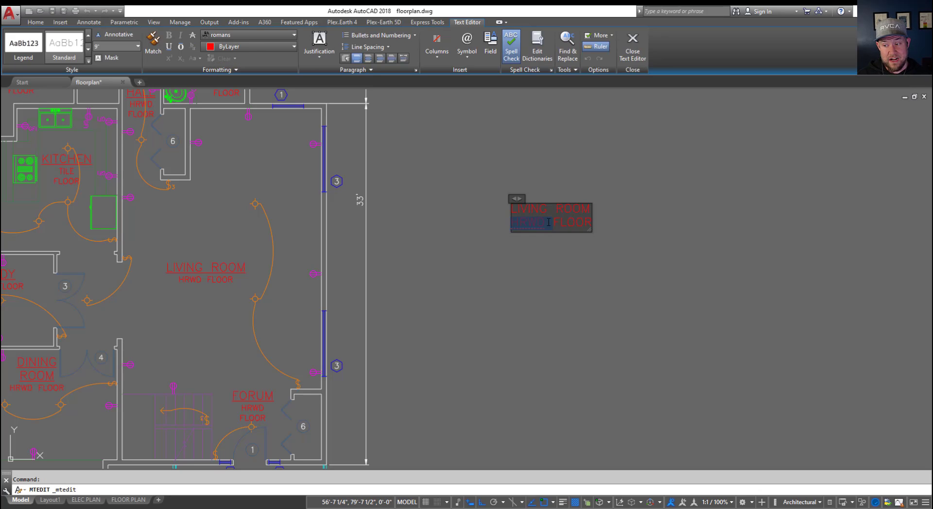
triple_click(548, 221)
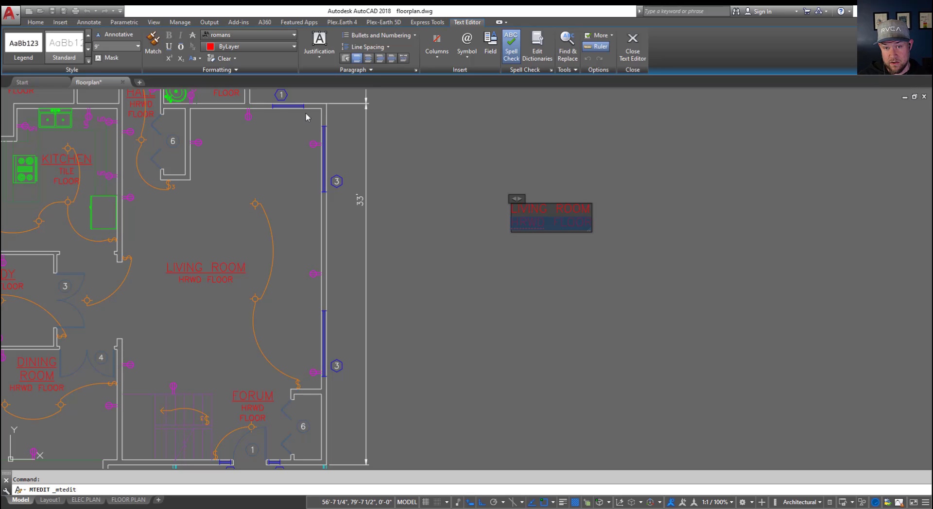
left_click(139, 46)
left_click(102, 55)
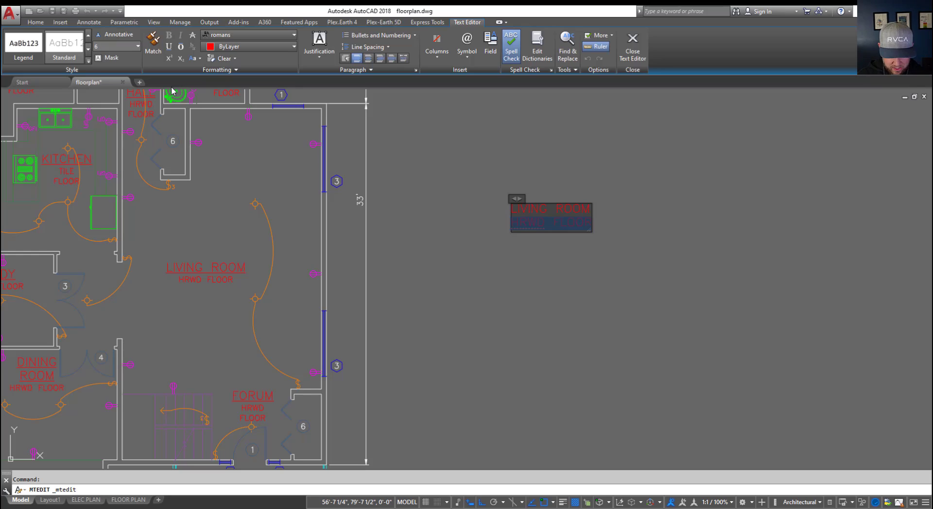
key("Delete")
key("ctrl+z")
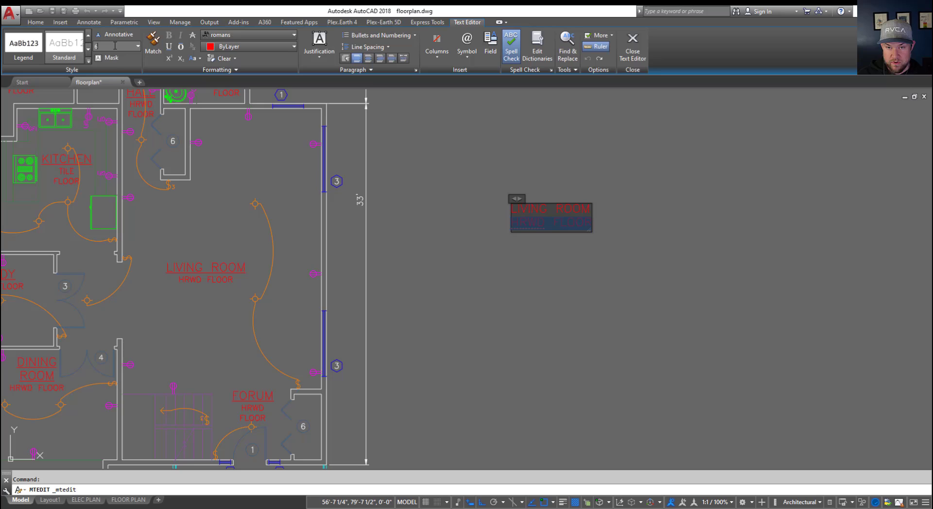
key("Return")
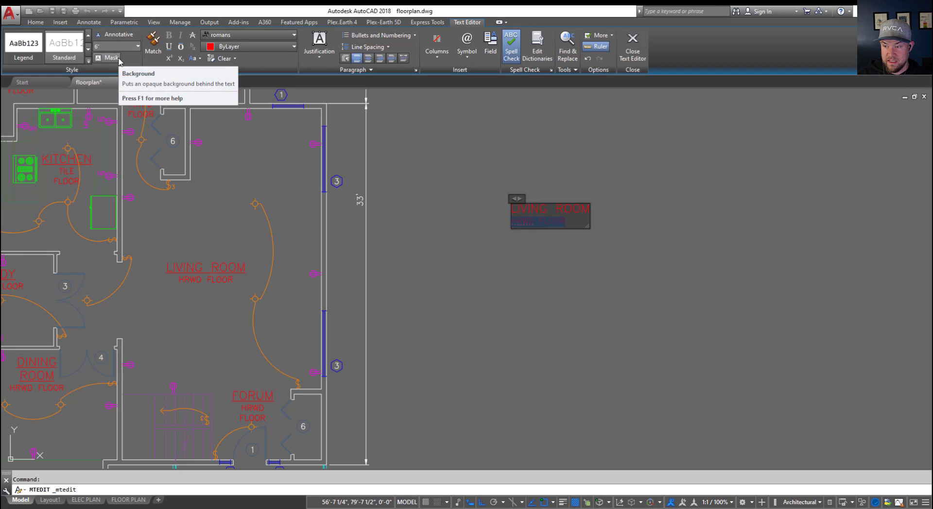
- Underline the LIVING ROOM line of the spare room tag
left_click(546, 210)
triple_click(543, 209)
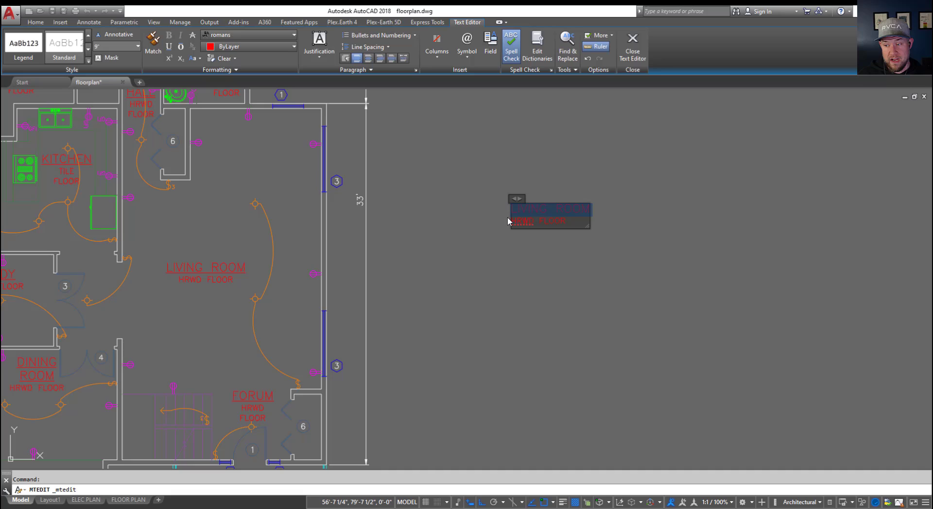
left_click(168, 47)
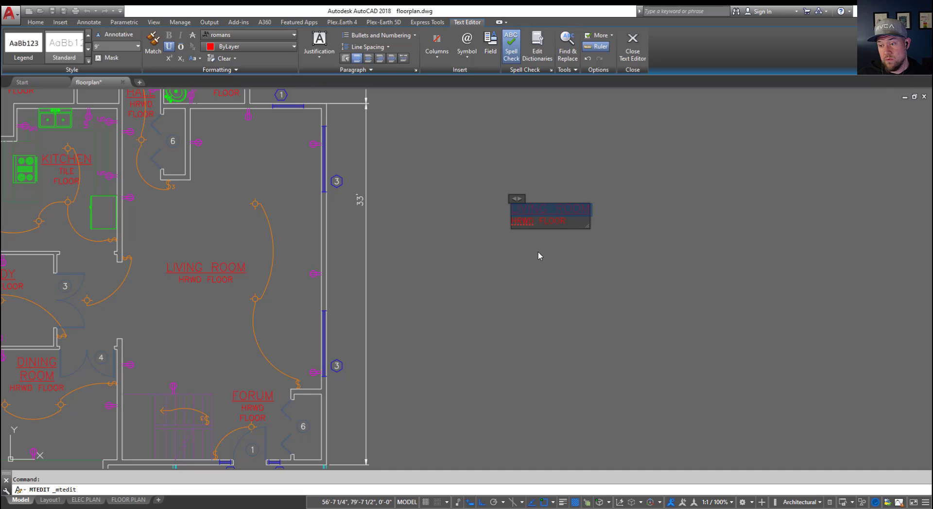
- Centre both lines of the tag and close the text editor
left_click(548, 224)
key("ctrl+a")
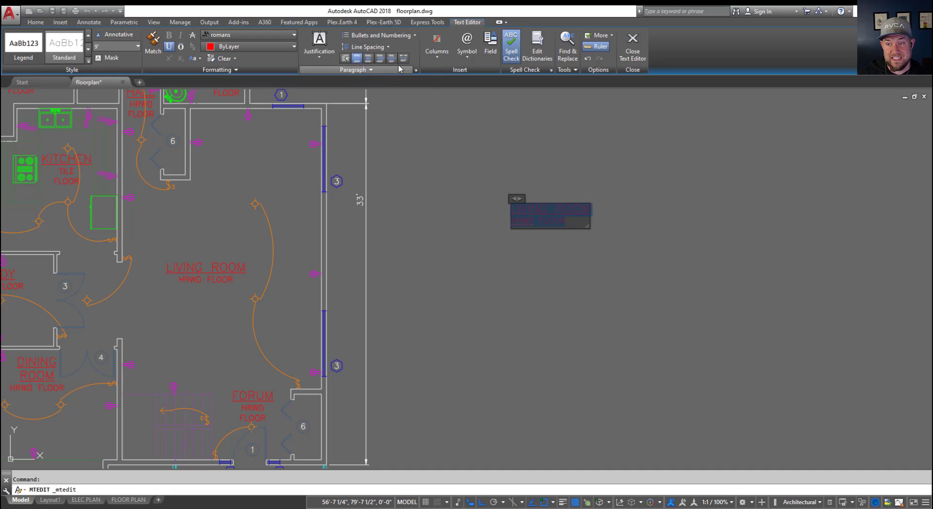
left_click(367, 59)
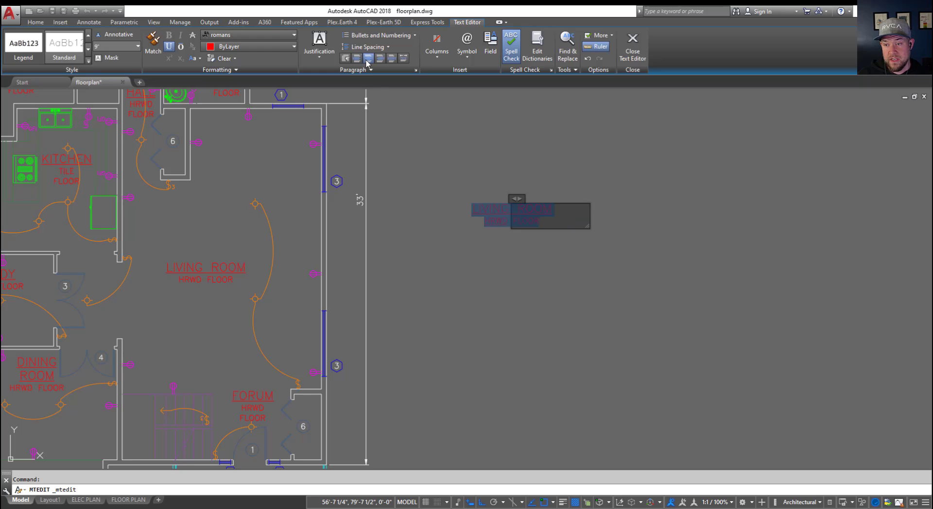
left_click(498, 278)
left_click(495, 202)
- Review the tag's justification options, then grip-move the tag slightly lower
left_click(505, 215)
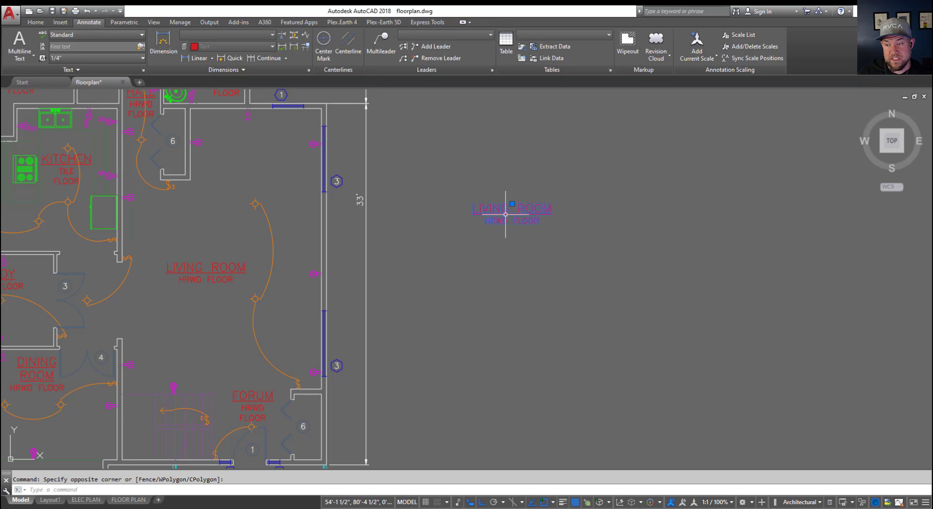
double_click(500, 209)
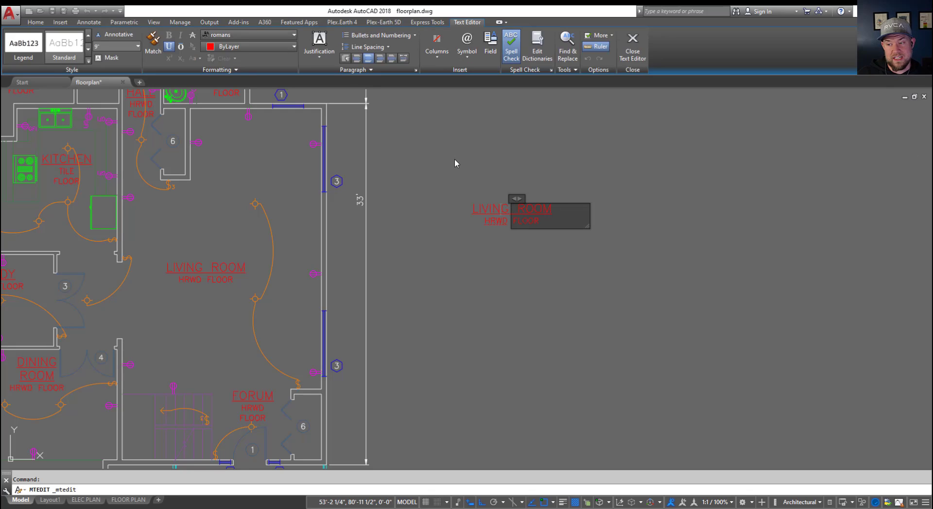
left_click(320, 55)
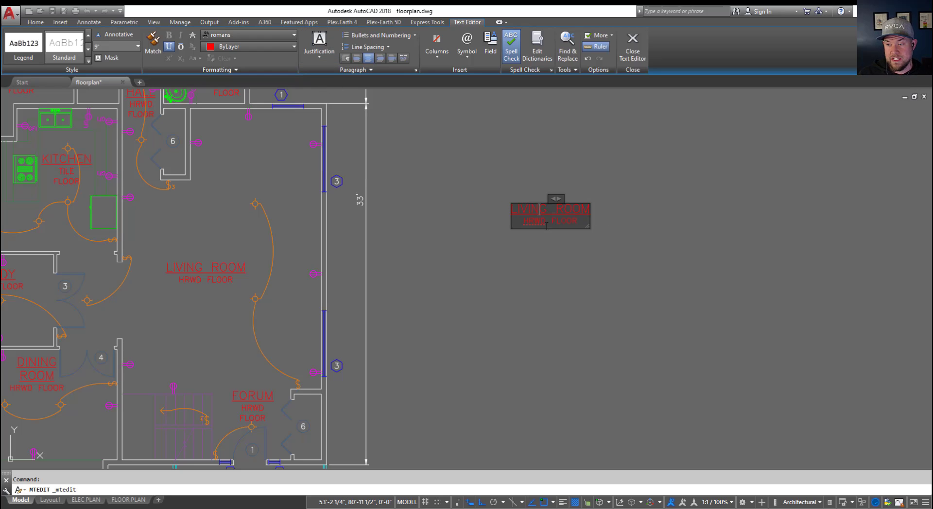
left_click(544, 287)
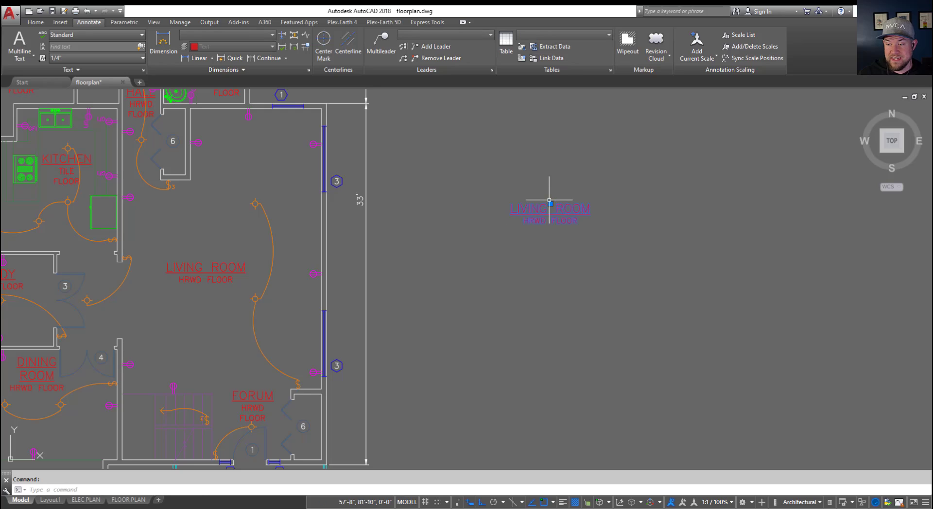
left_click(550, 204)
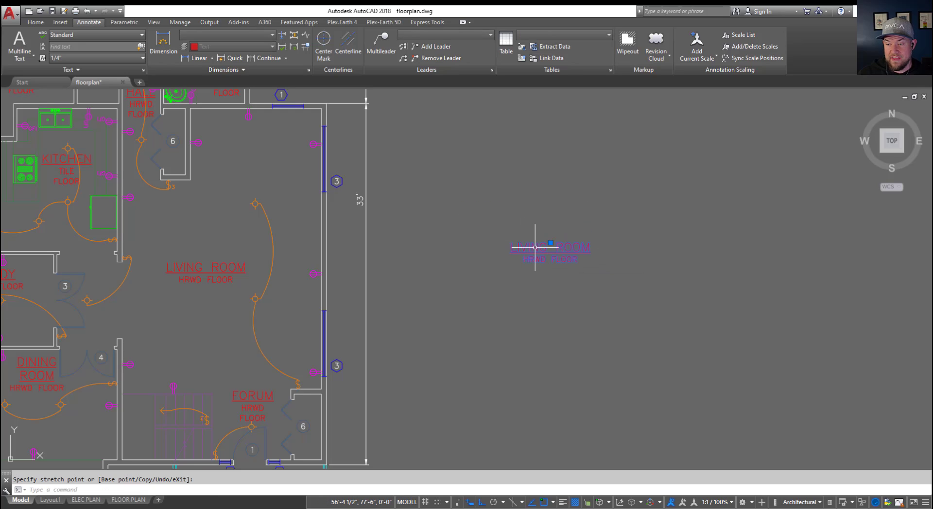
left_click(523, 243)
double_click(538, 261)
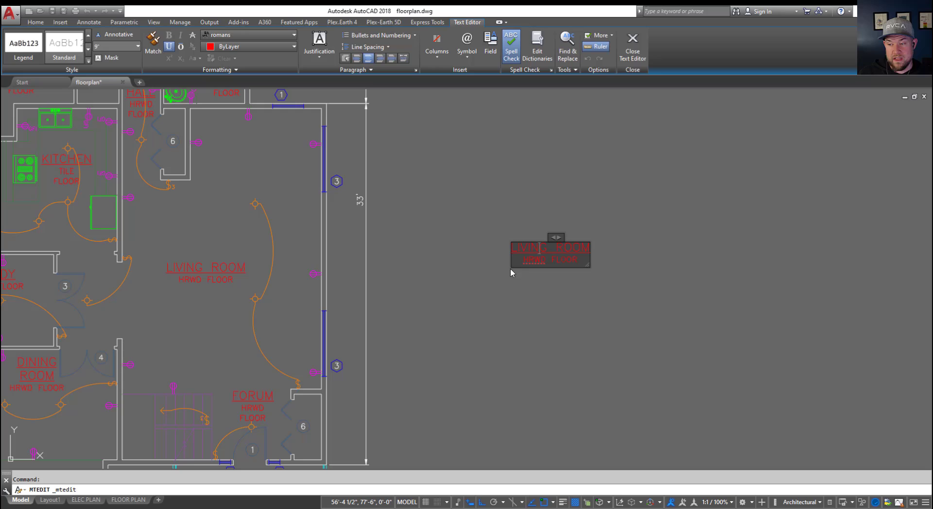
left_click(575, 291)
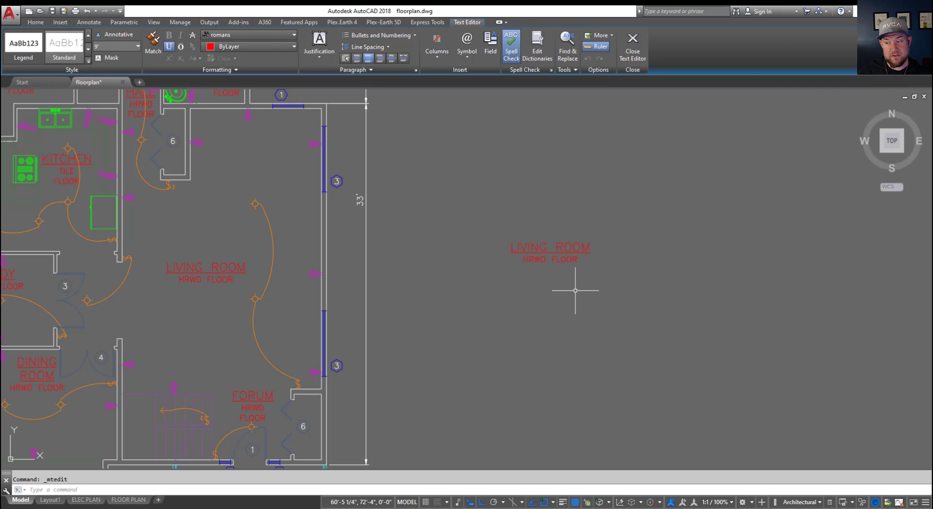
- With Ortho off (F8), copy the room tag up and left to its new spot
left_click(543, 260)
left_click(549, 246)
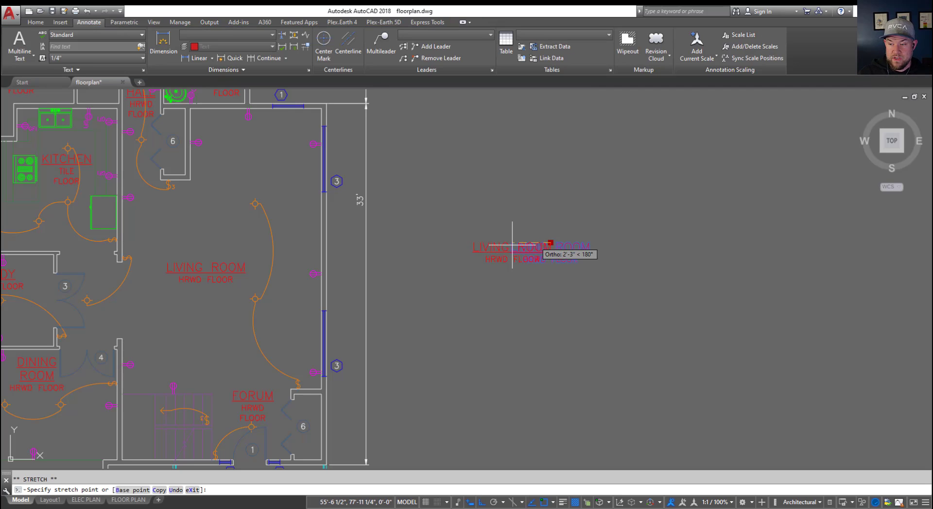
key("F8")
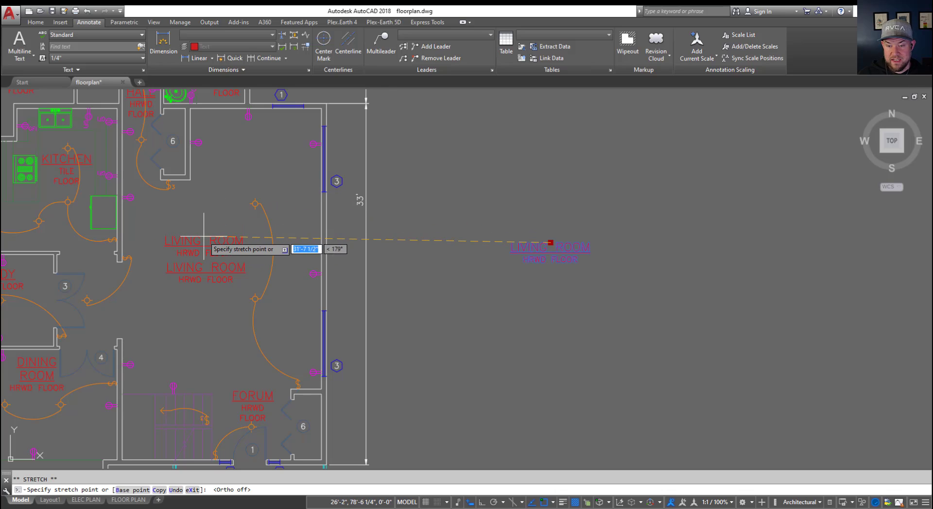
left_click(483, 181)
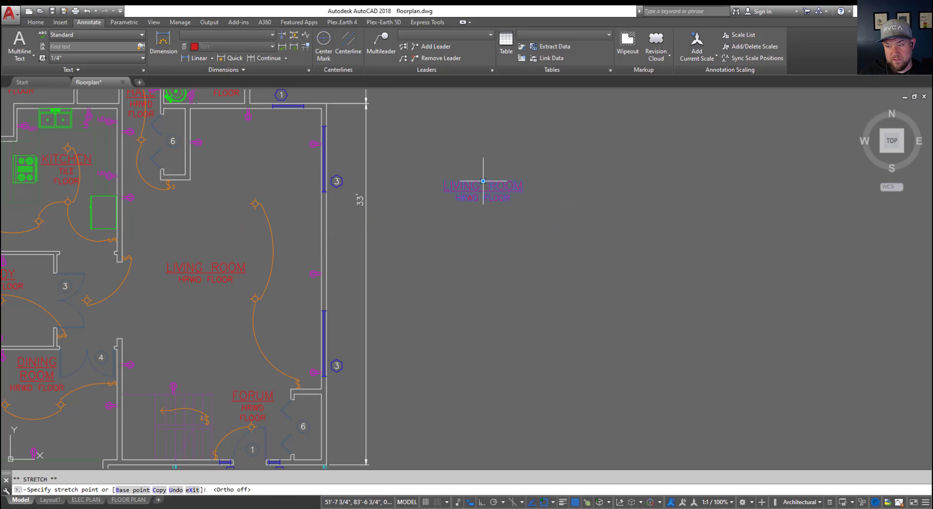
key("Escape")
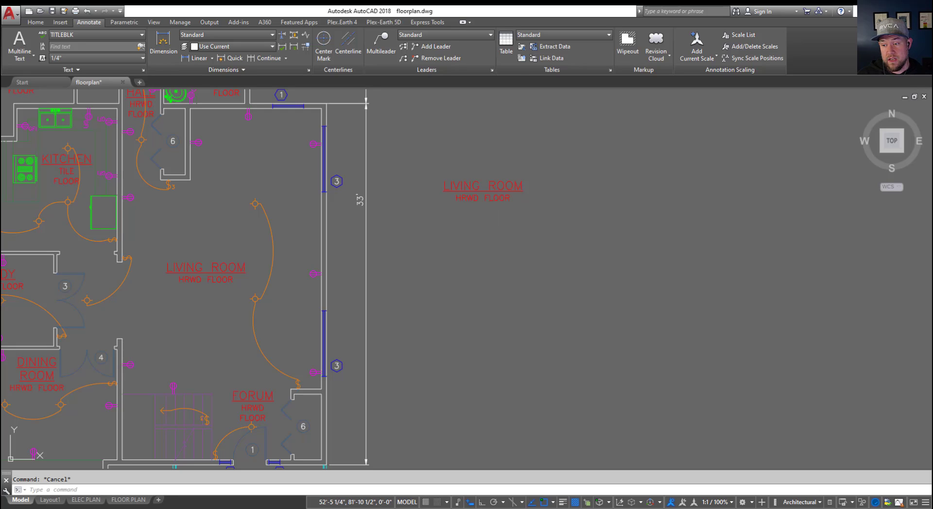
double_click(504, 199)
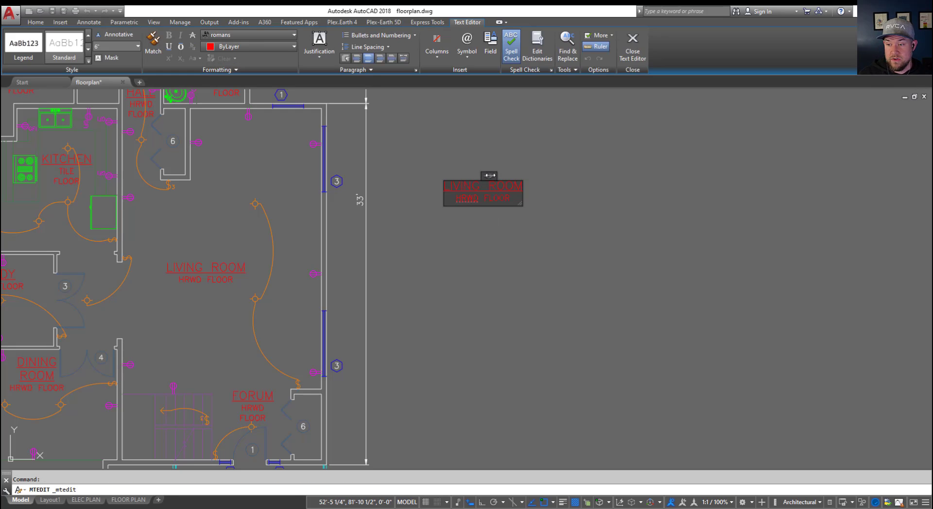
left_click_drag(490, 175, 282, 173)
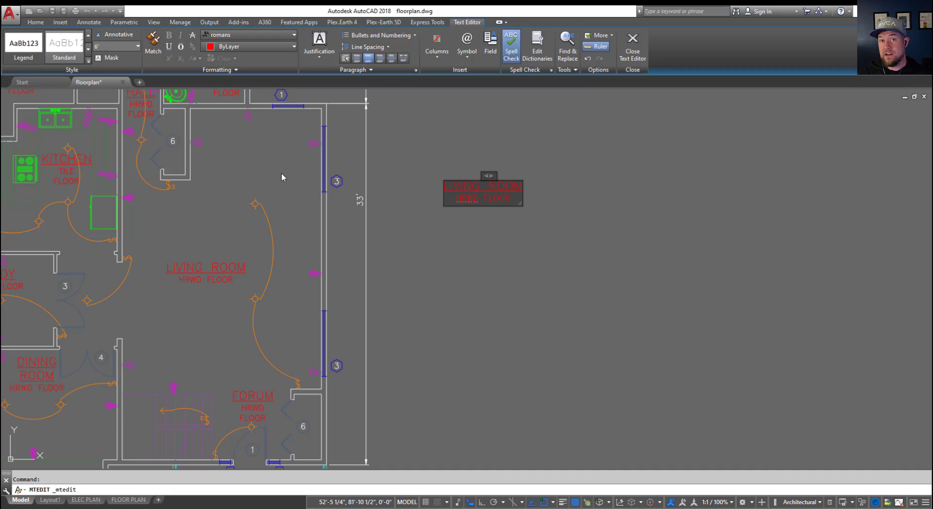
left_click(511, 186)
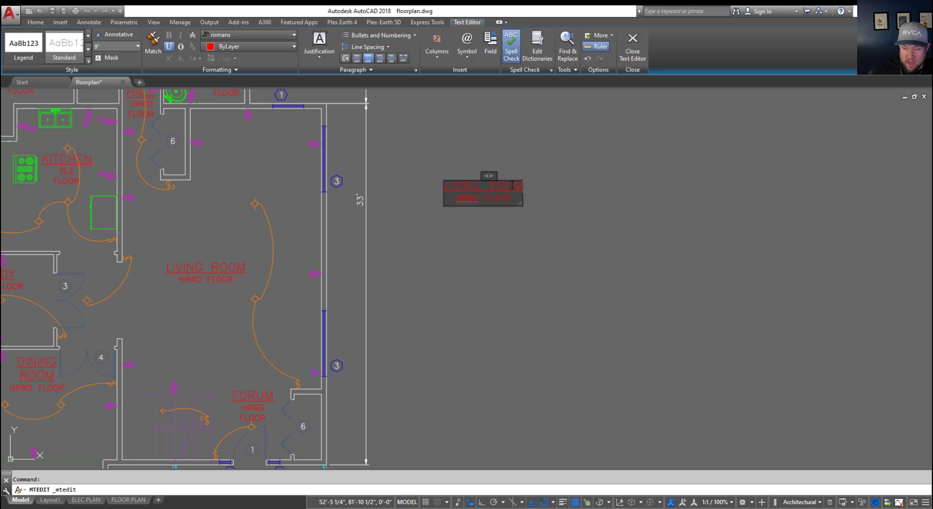
type("k dfalk sdffd;laksdf")
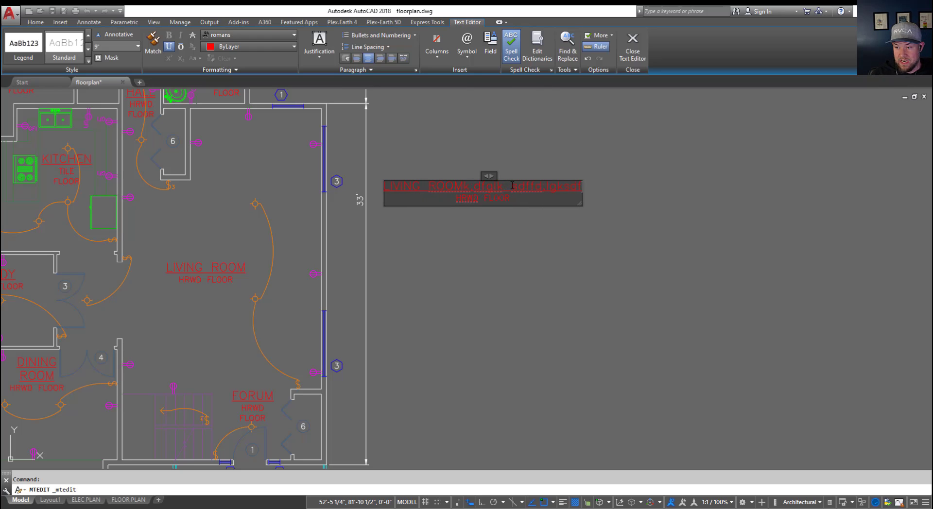
type("; df;lksdf lk df;alks df;dlfgks df")
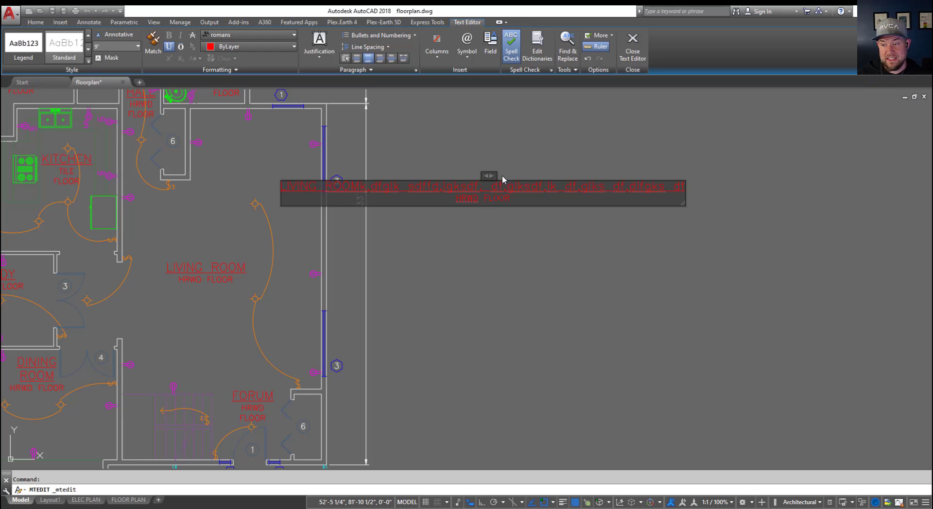
left_click_drag(491, 175, 624, 174)
double_click(624, 174)
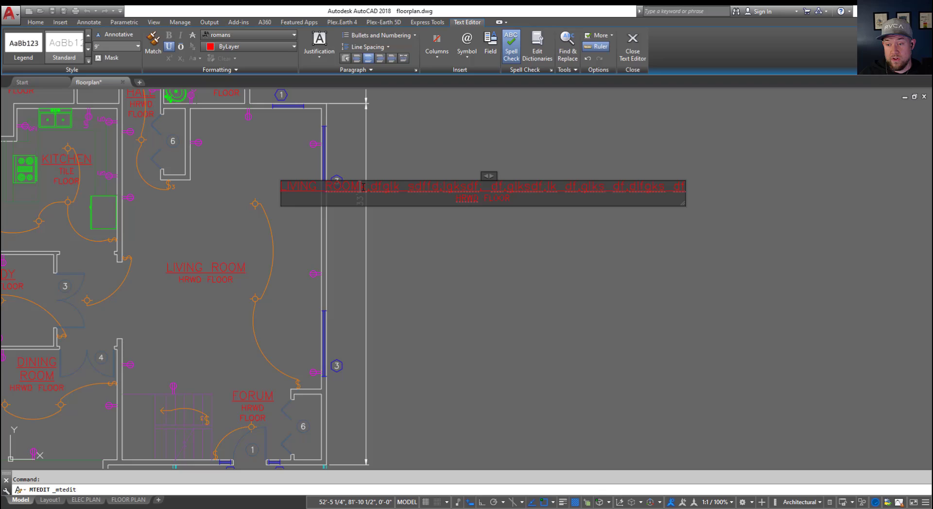
left_click_drag(363, 187, 693, 180)
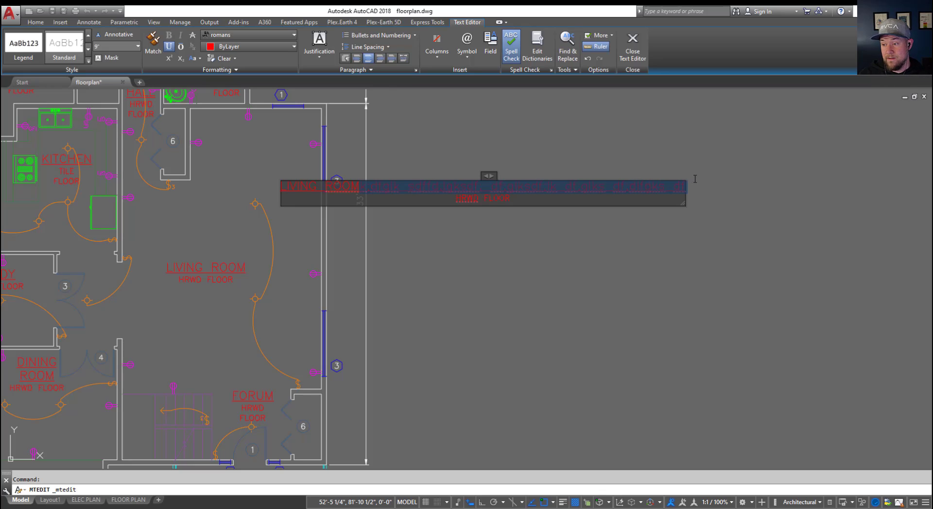
key("Delete")
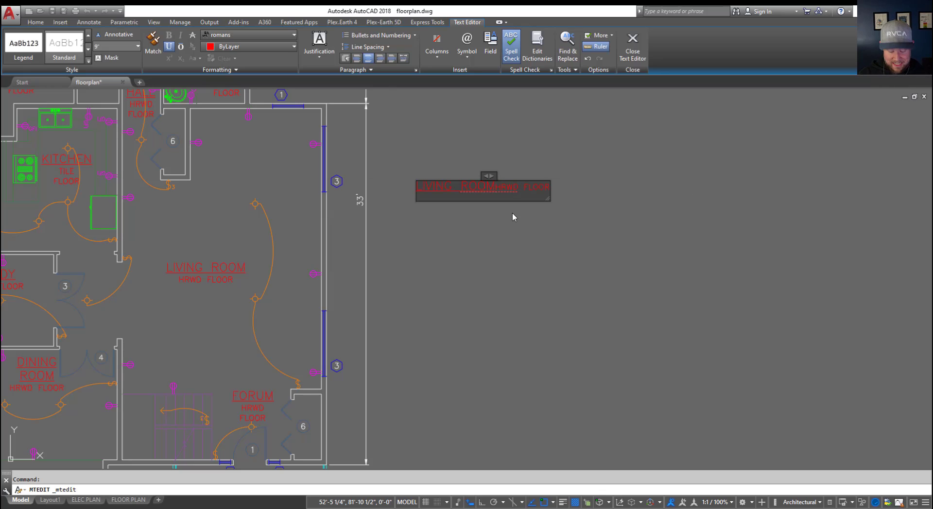
key("Return")
left_click(510, 265)
left_click(488, 187)
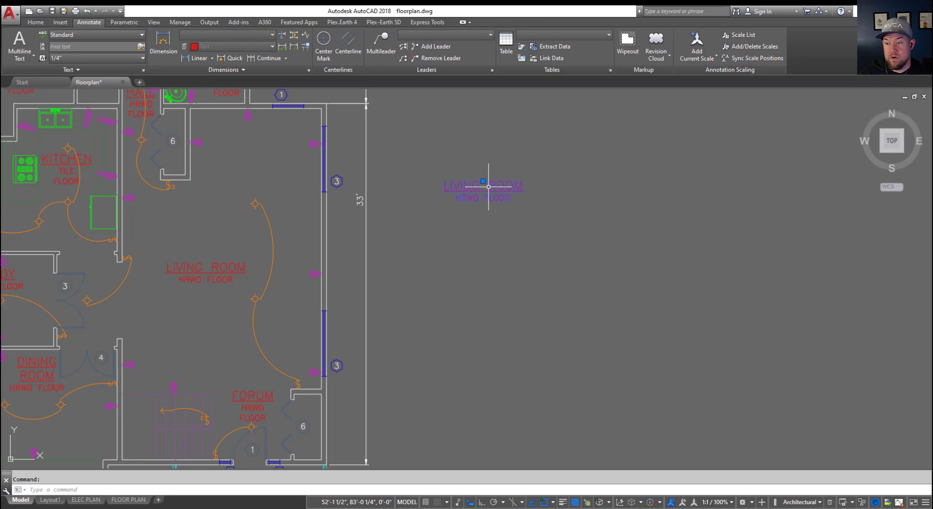
left_click(512, 198)
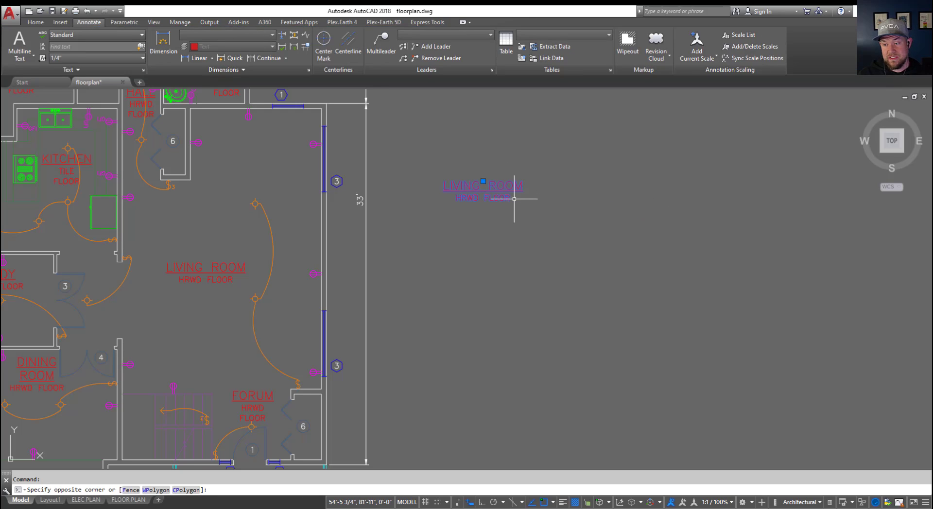
left_click(514, 198)
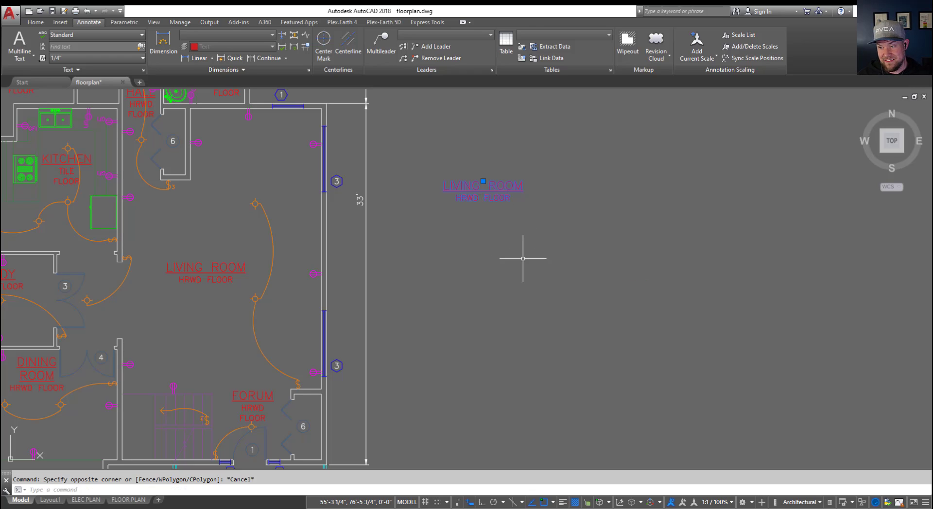
key("Escape")
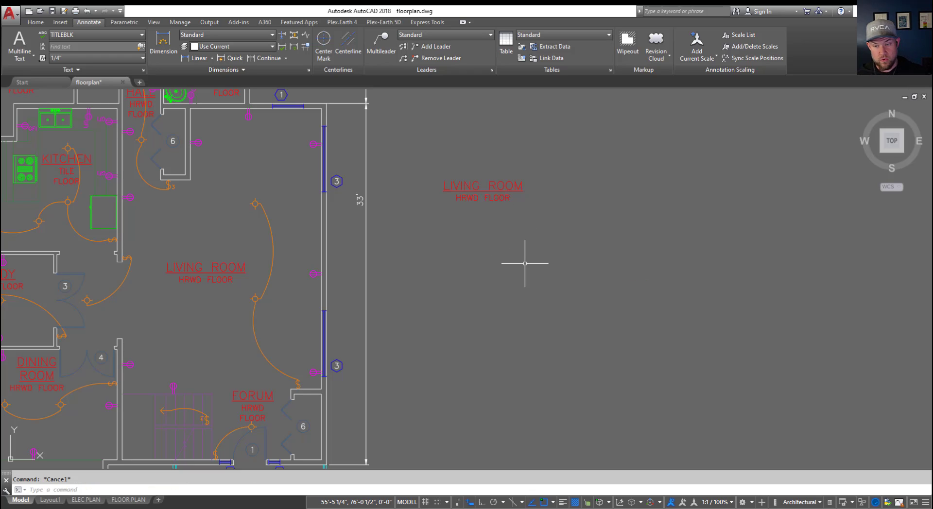
scroll(550, 182, "up", 4)
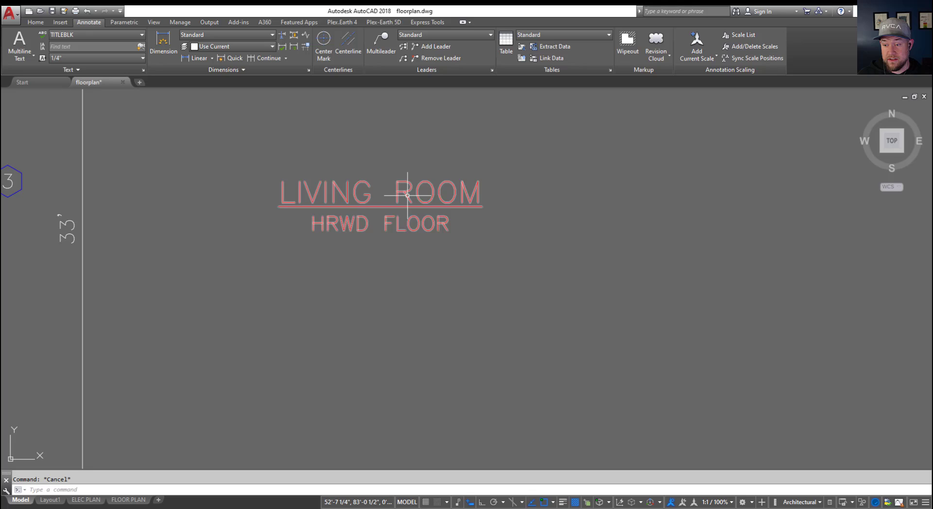
- Type ' (125 m2)' after HRWD FLOOR in the copied room tag
double_click(411, 198)
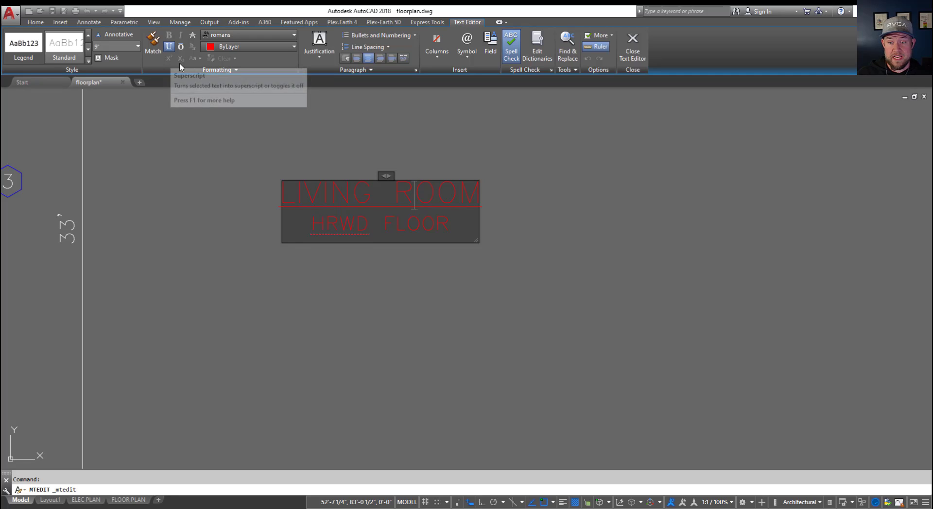
left_click_drag(436, 222, 449, 224)
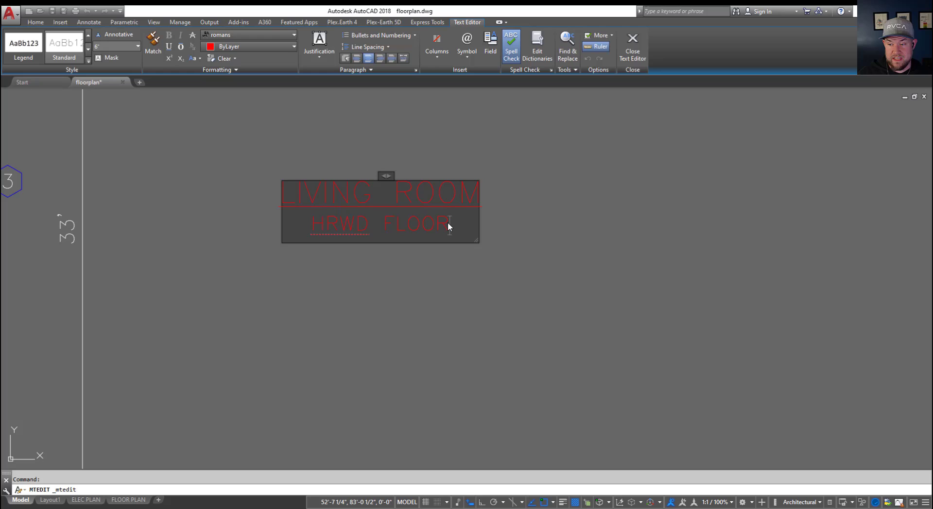
key("Return")
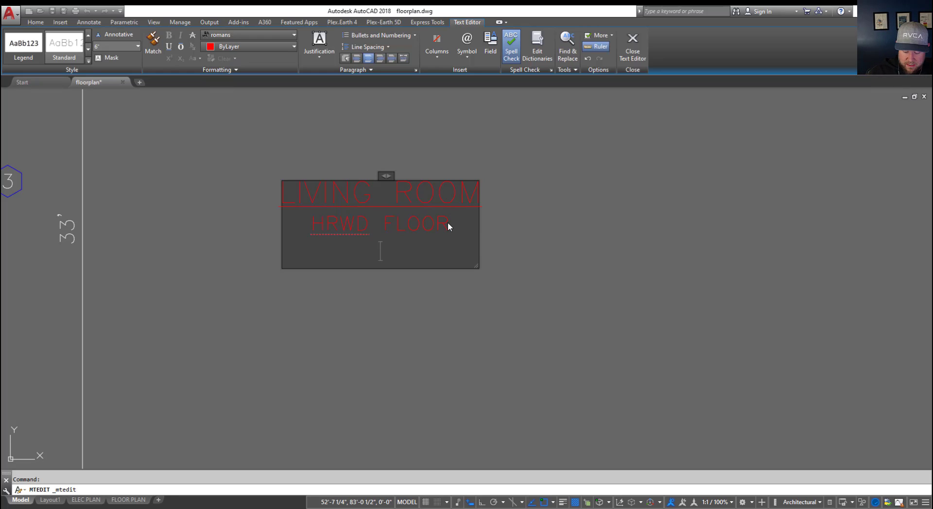
key("BackSpace")
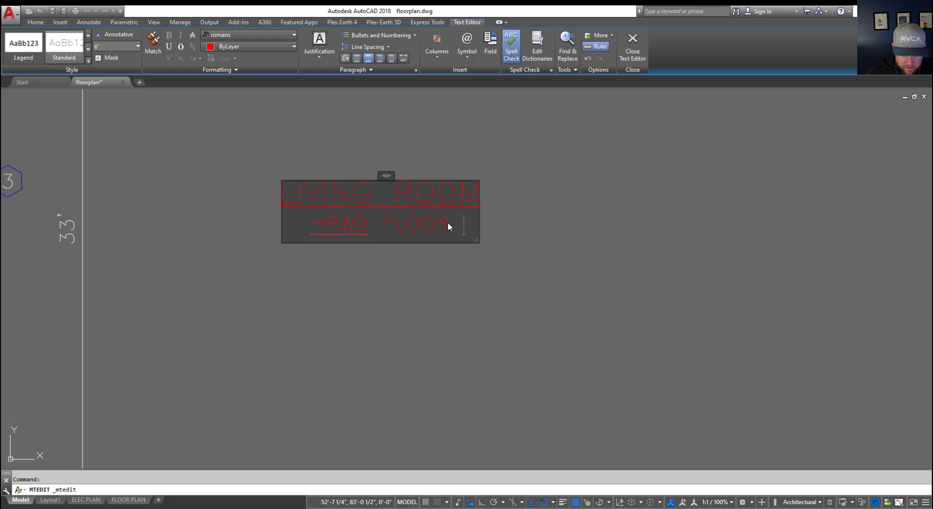
type("(")
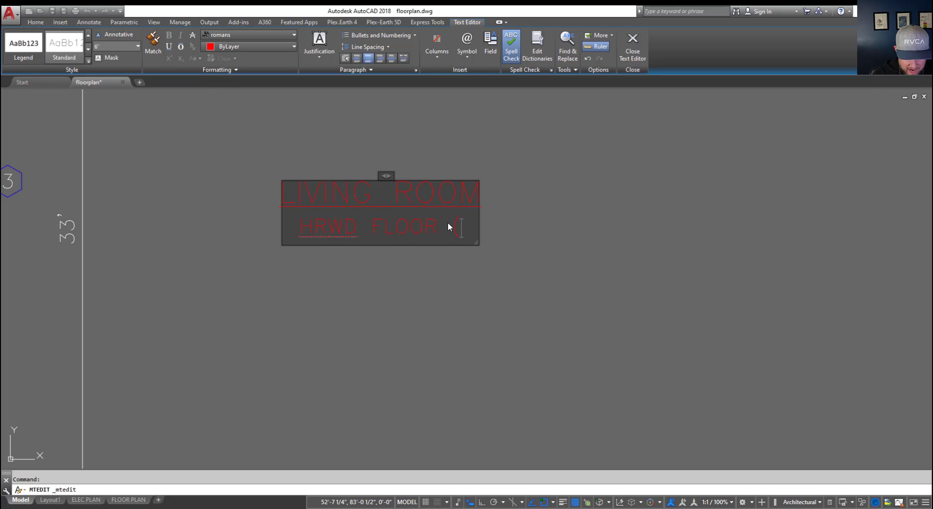
type("125")
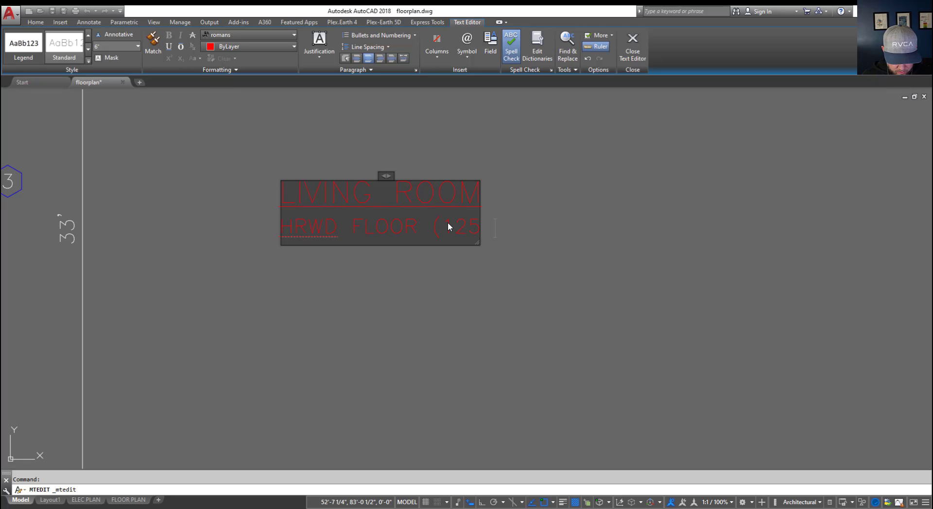
type(" m2")
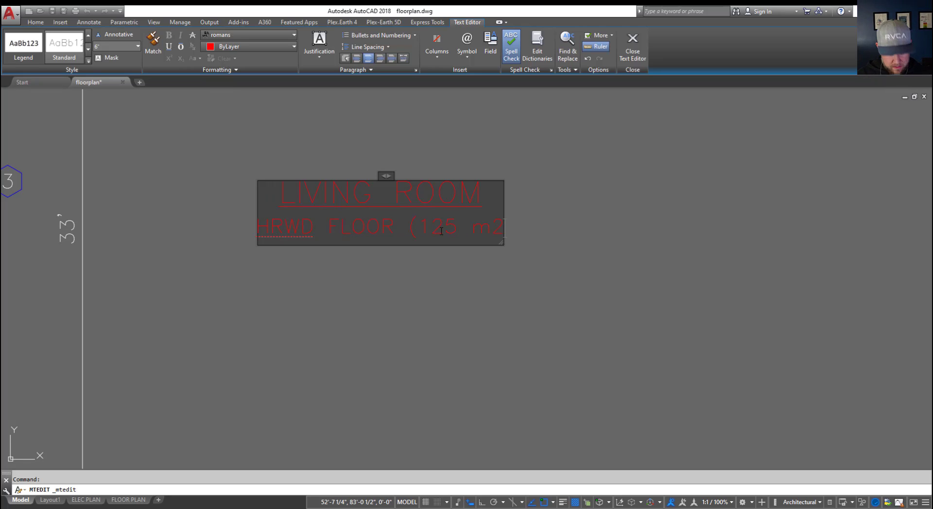
type(")")
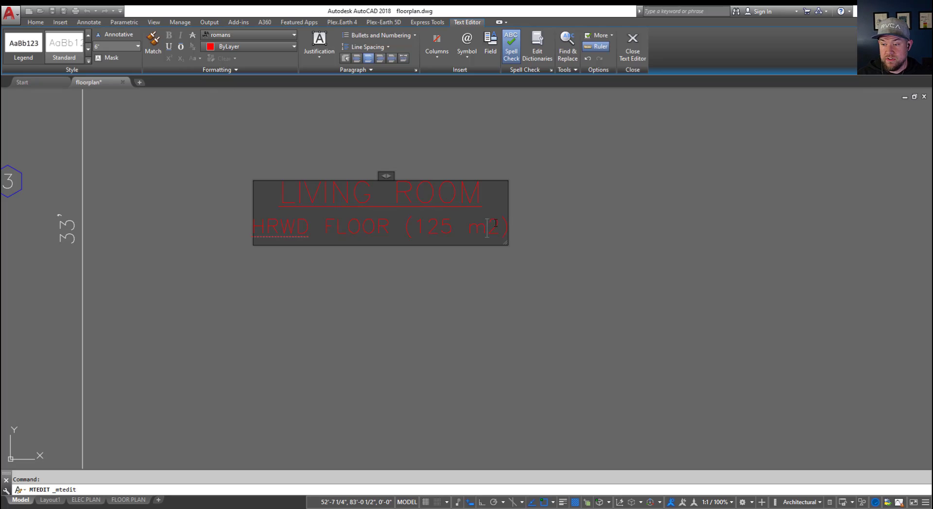
- Make the 2 in m2 a superscript and close the text editor
left_click_drag(487, 228, 500, 228)
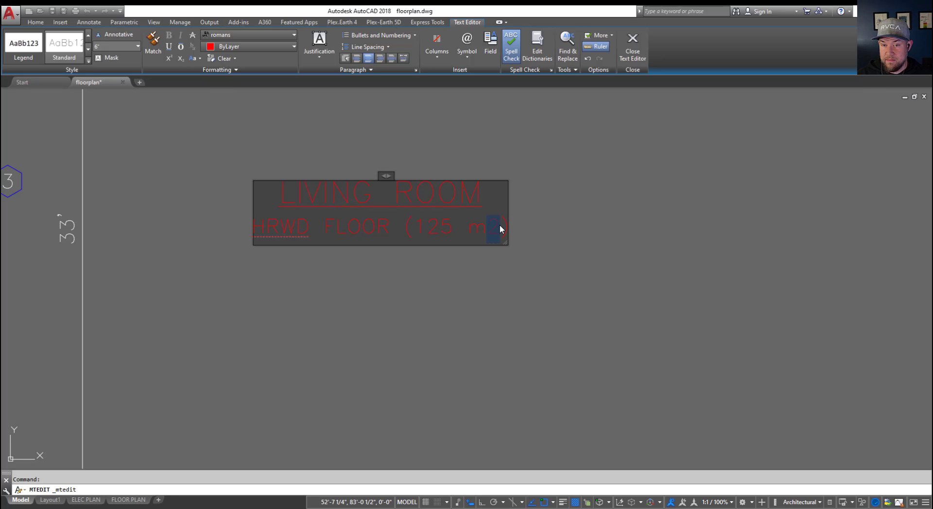
left_click(169, 59)
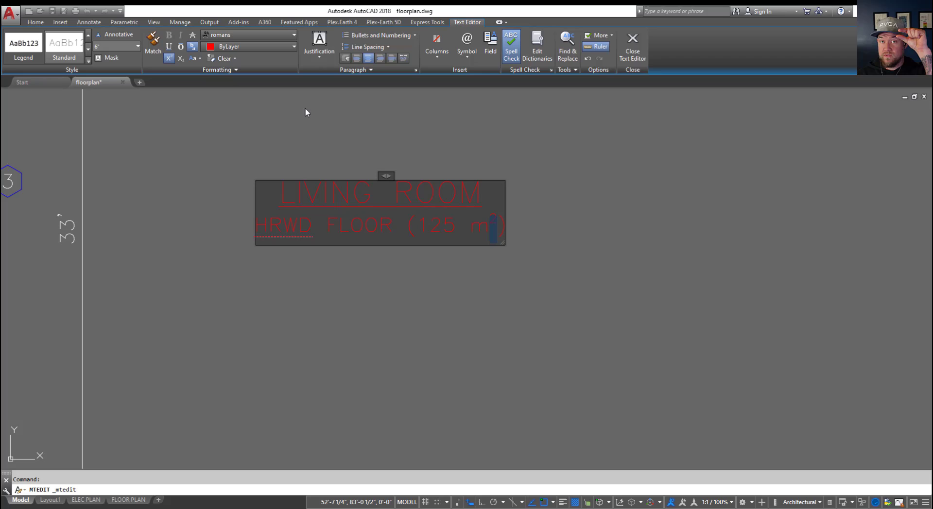
left_click(180, 59)
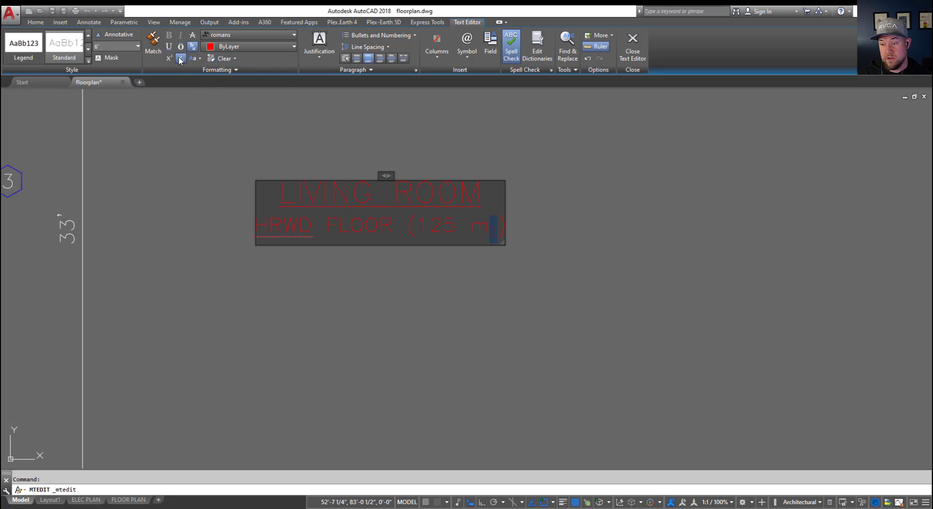
left_click(253, 93)
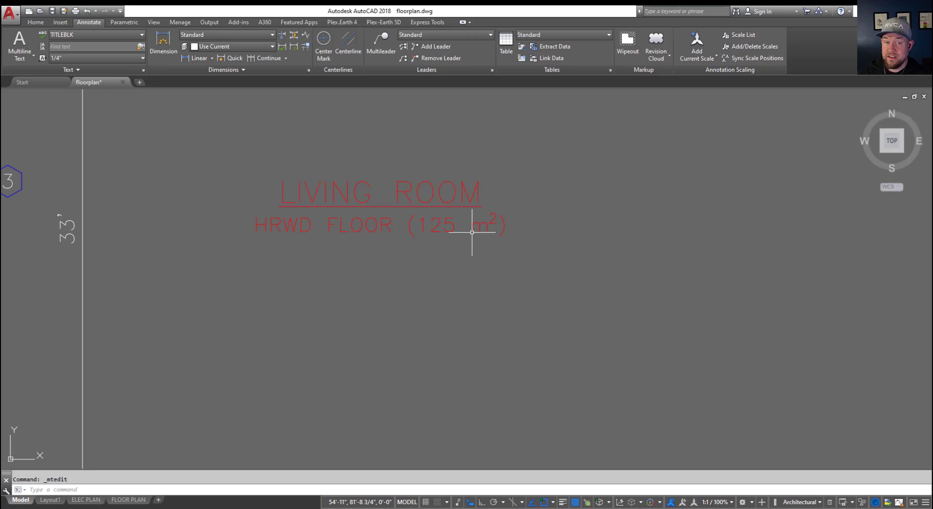
left_click(533, 260)
key("Escape")
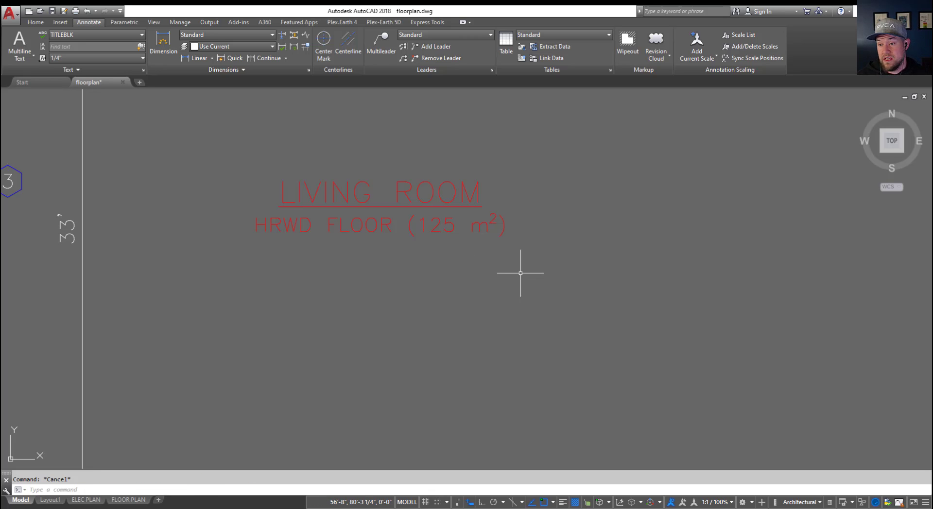
- Zoom out to show the area to the right of the floor plan
scroll(510, 268, "down", 6)
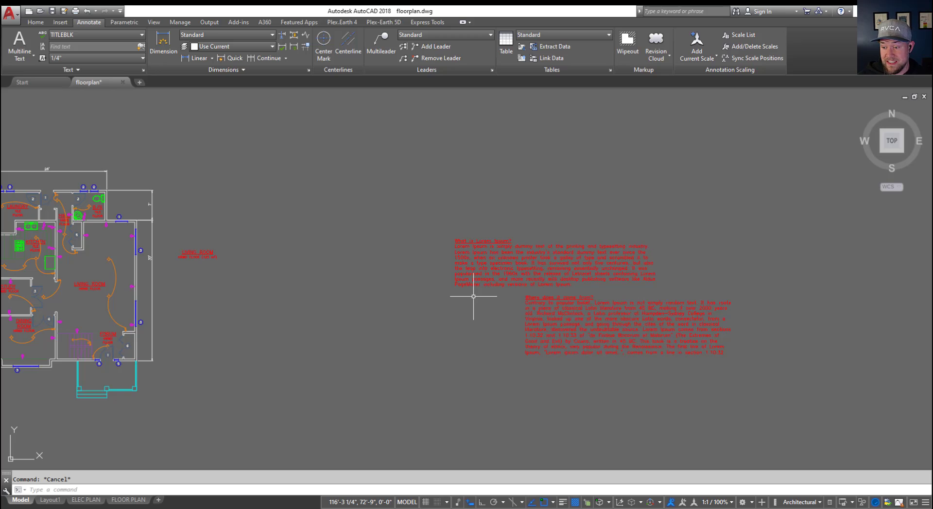
- Text Align both paragraphs to the first, Ortho on, stacking the second straight beneath it
middle_click_drag(520, 337, 474, 334)
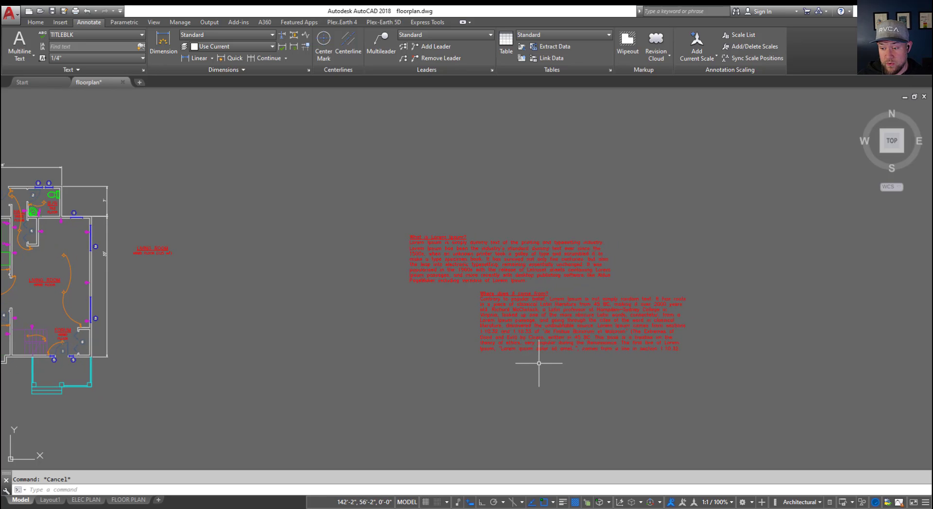
scroll(538, 272, "up", 4)
scroll(560, 296, "down", 2)
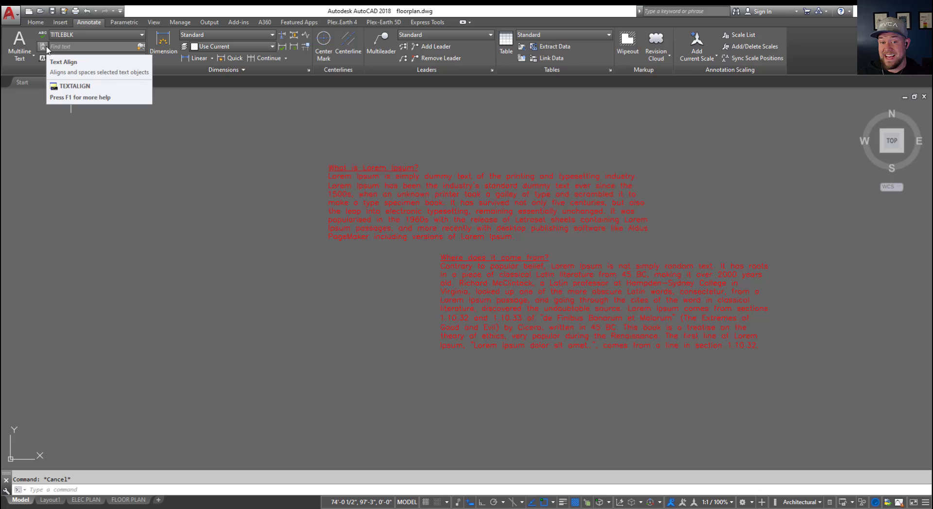
left_click(47, 48)
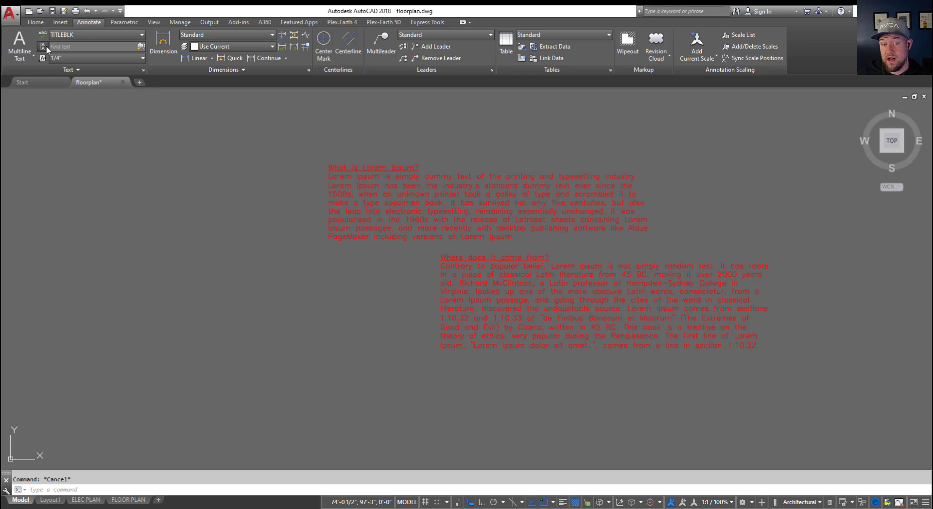
left_click(509, 239)
left_click(471, 210)
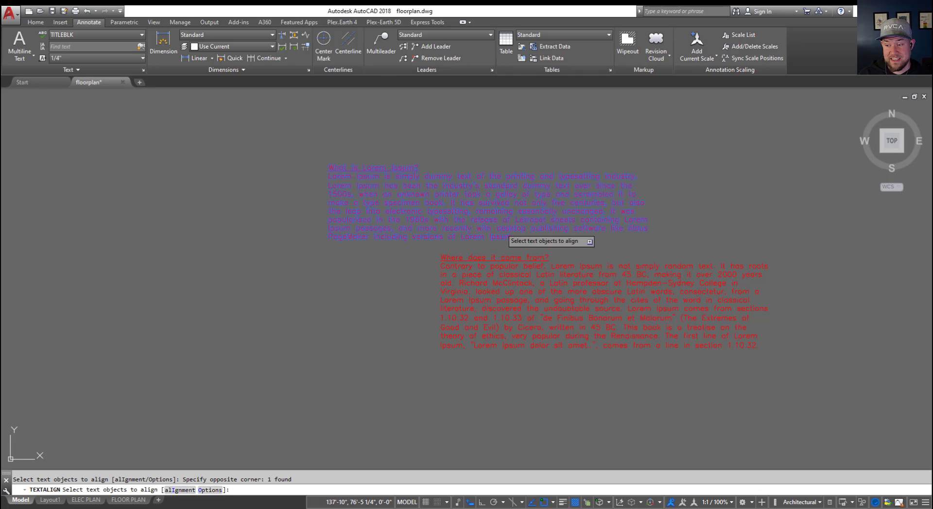
left_click(479, 284)
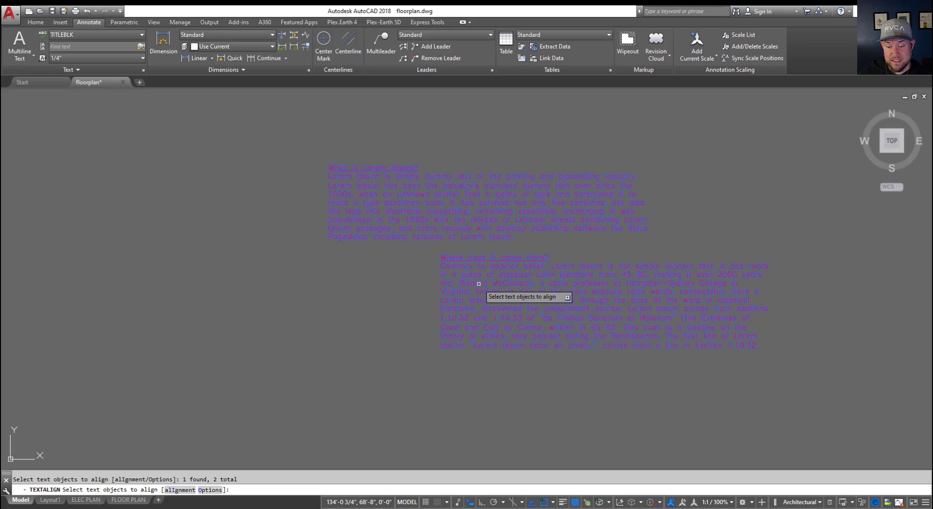
key("Return")
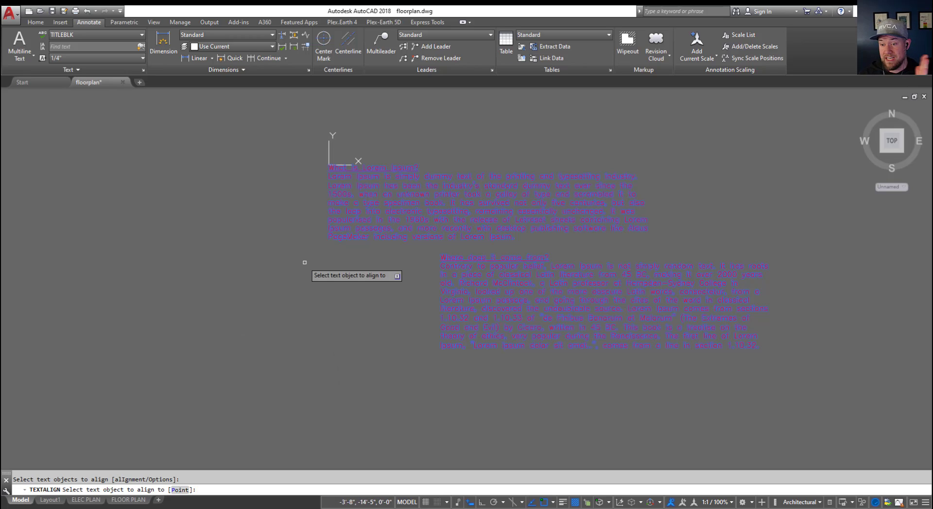
left_click(337, 194)
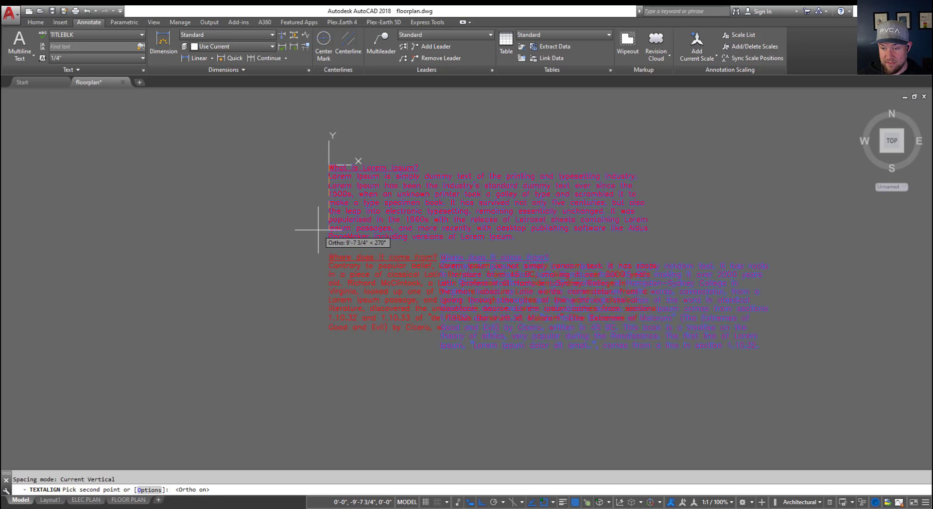
key("F8")
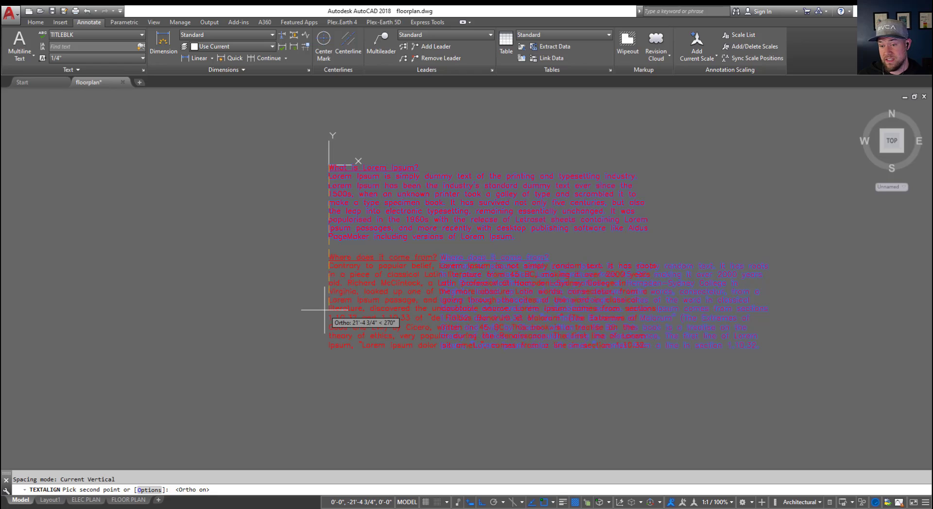
left_click(324, 310)
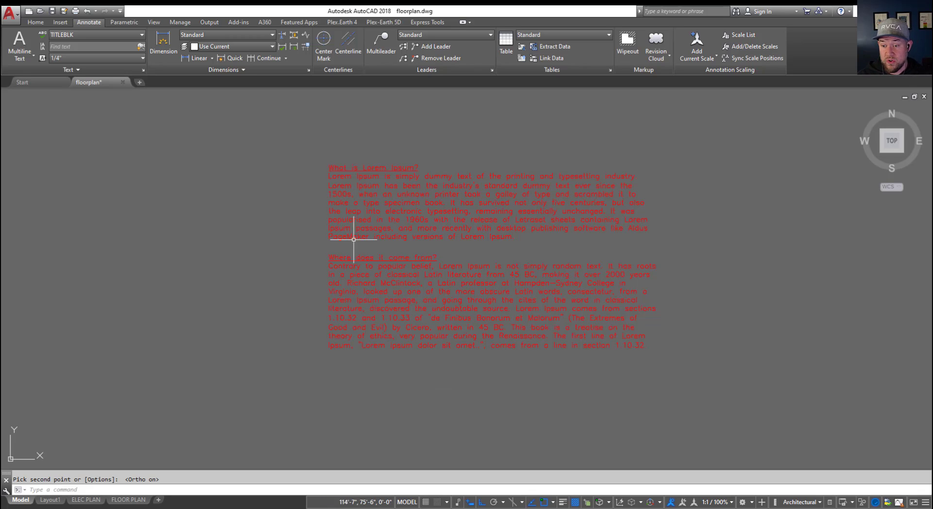
- Select the first paragraph and start a move, then cancel it, leaving the text in place
left_click(381, 210)
left_click(359, 202)
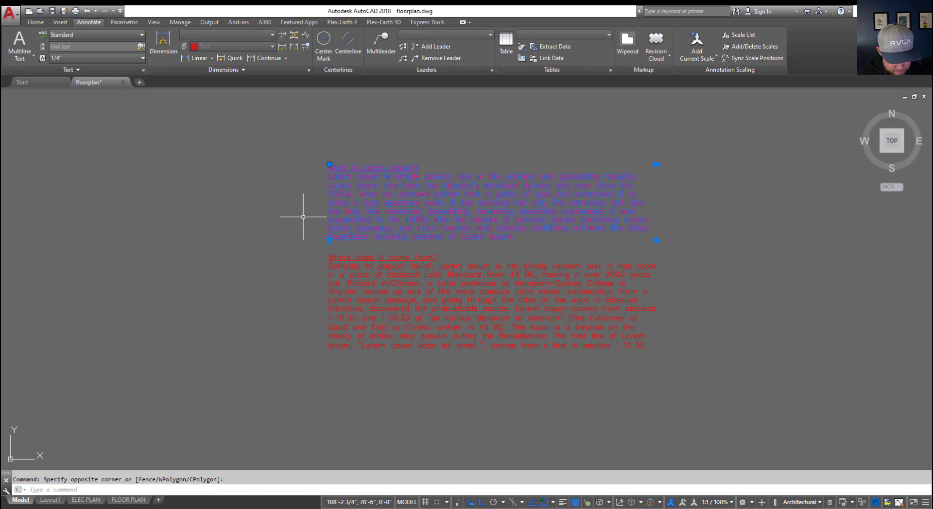
type("m")
key("Return")
left_click(280, 218)
key("Escape")
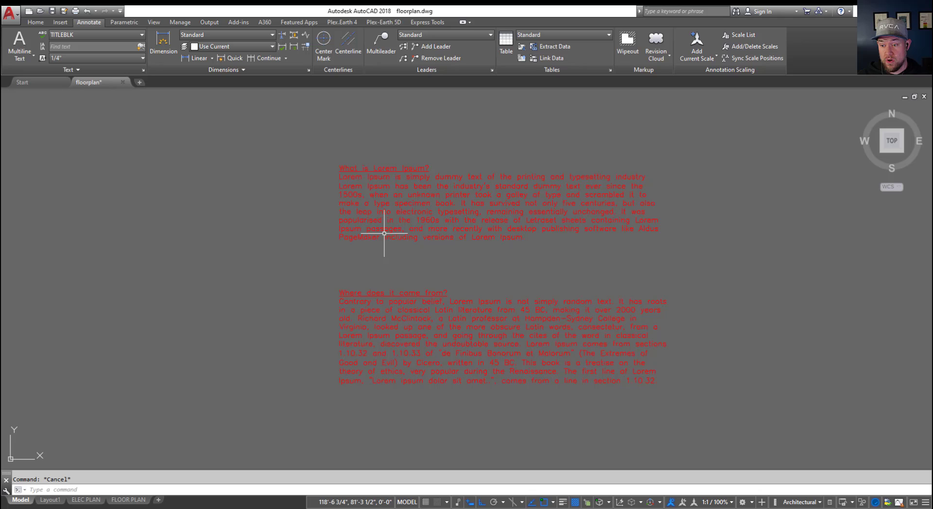
- Set Text frame to Yes for the first Lorem Ipsum paragraph in Properties
mouse_move(374, 226)
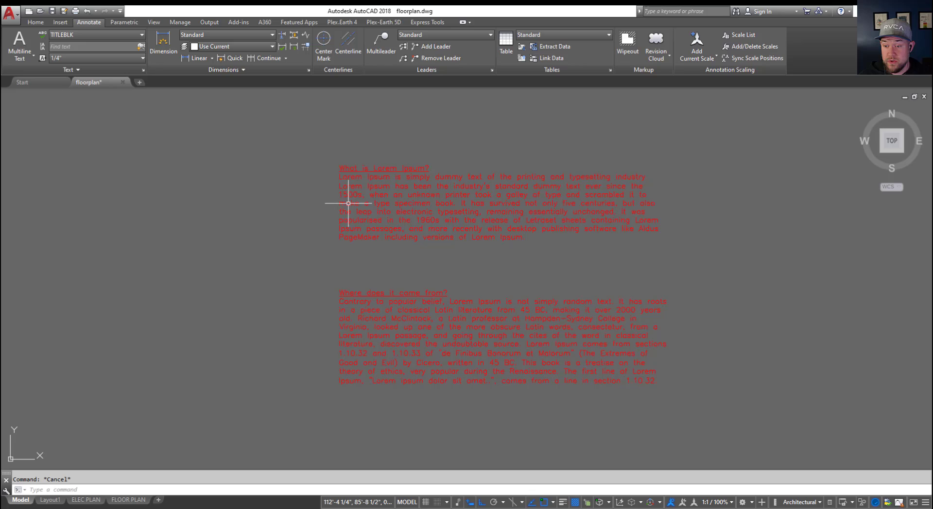
left_click(371, 245)
left_click(318, 216)
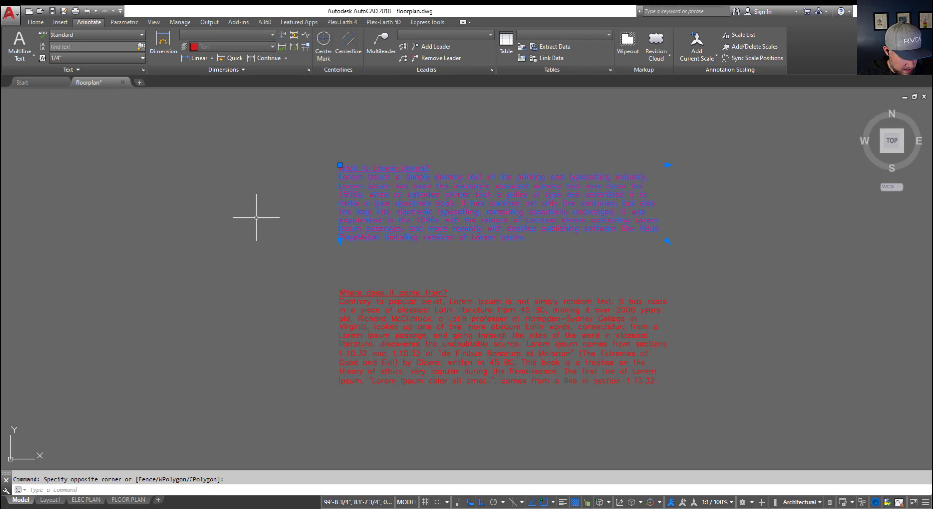
key("ctrl+1")
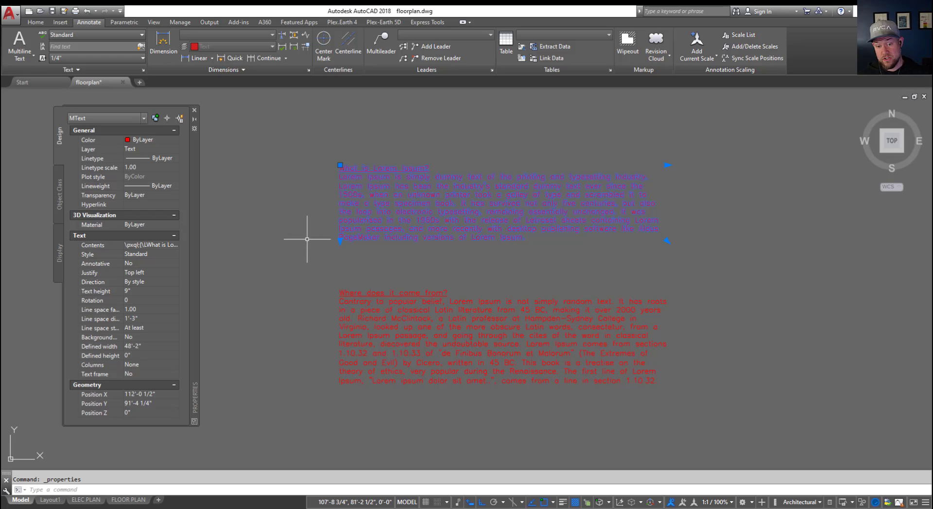
left_click(116, 374)
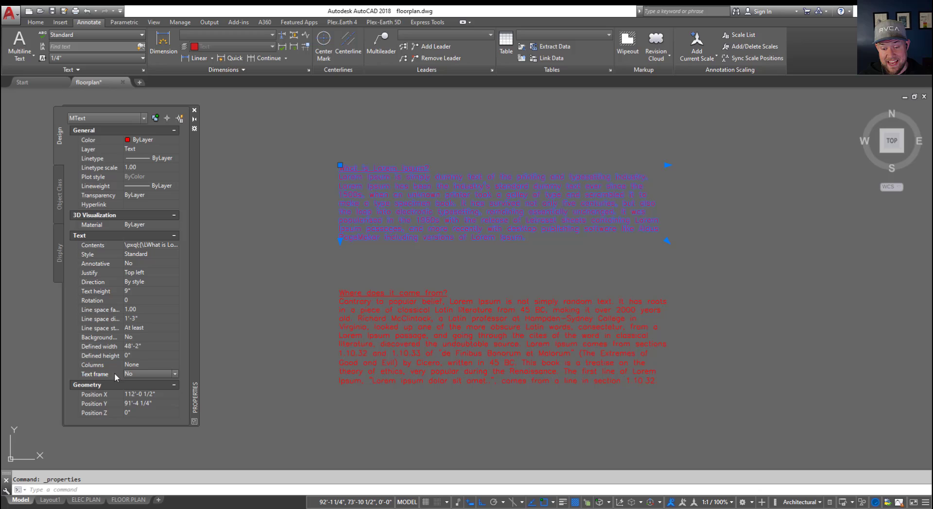
left_click(136, 374)
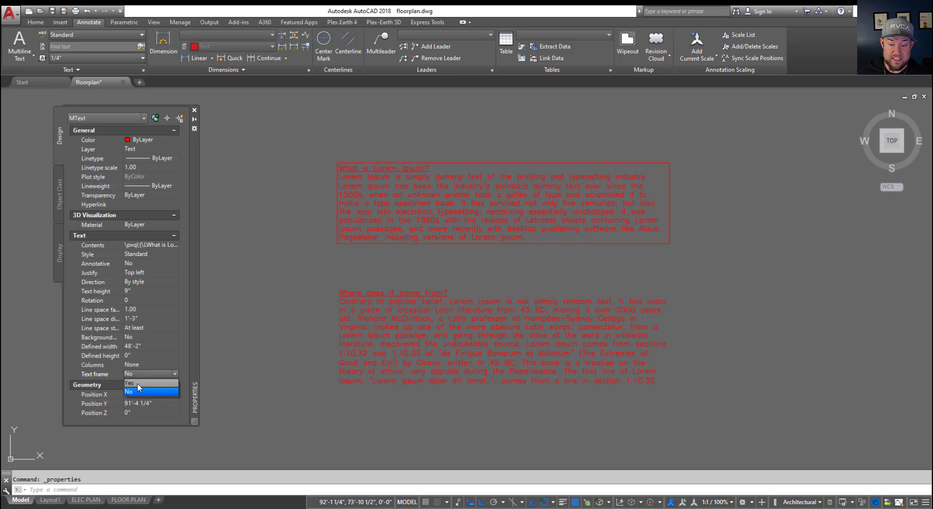
left_click(137, 383)
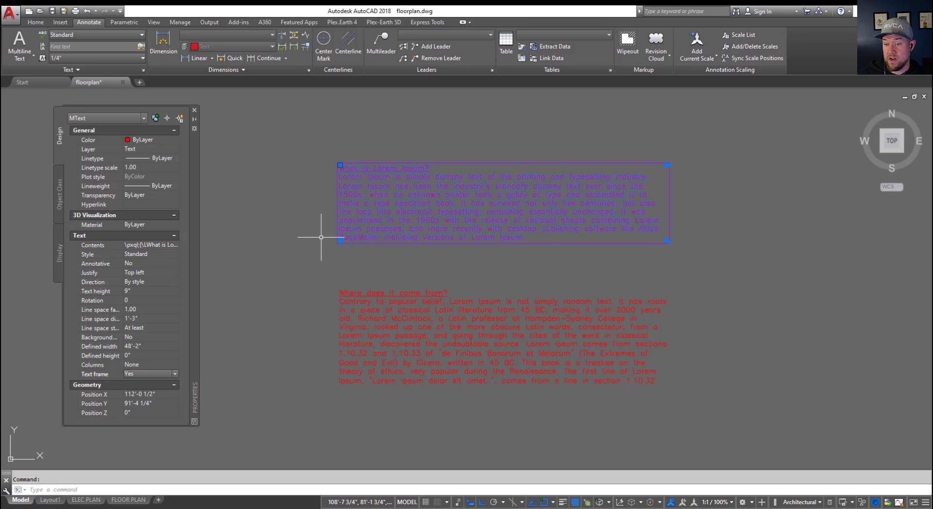
- Drag the paragraph's width grip to narrow it to 30'-7"
left_click(667, 165)
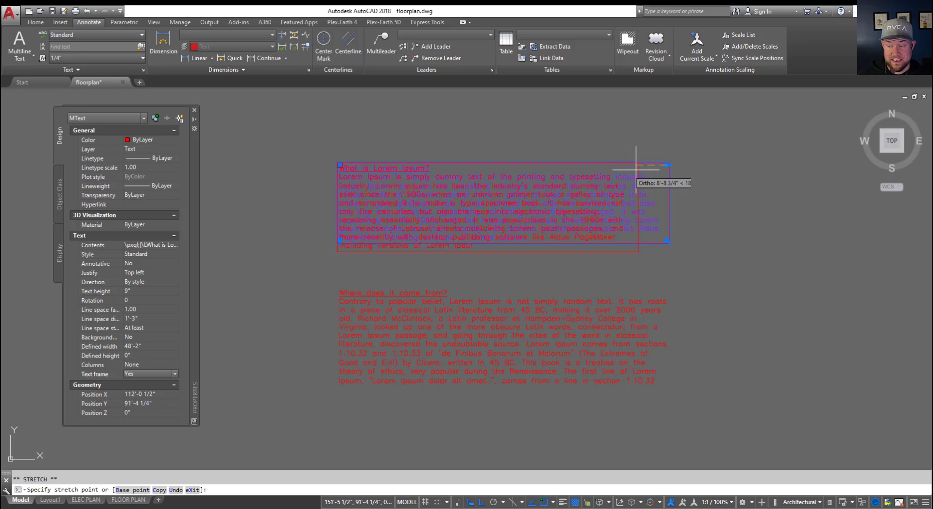
left_click(597, 173)
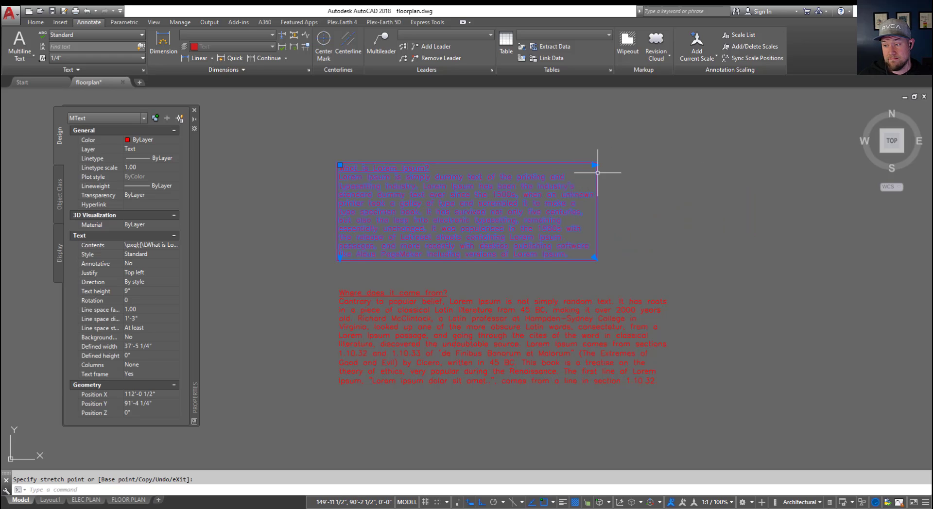
left_click(595, 165)
left_click(547, 167)
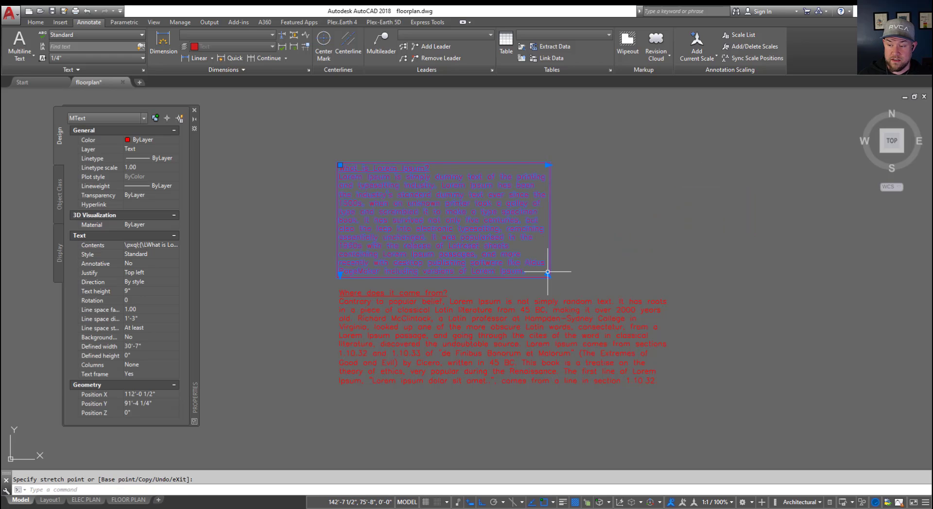
key("Escape")
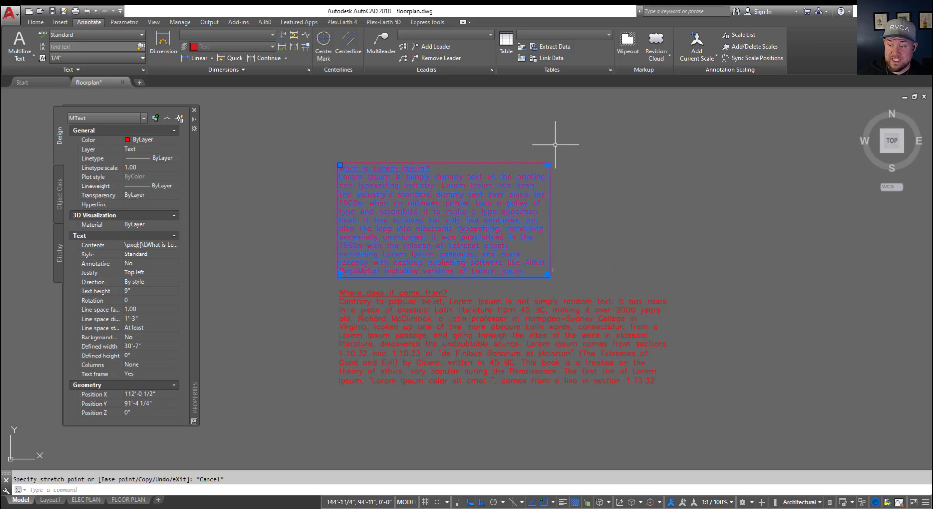
- Move the framed paragraph off to the right and clear the selection
type("m")
key("Return")
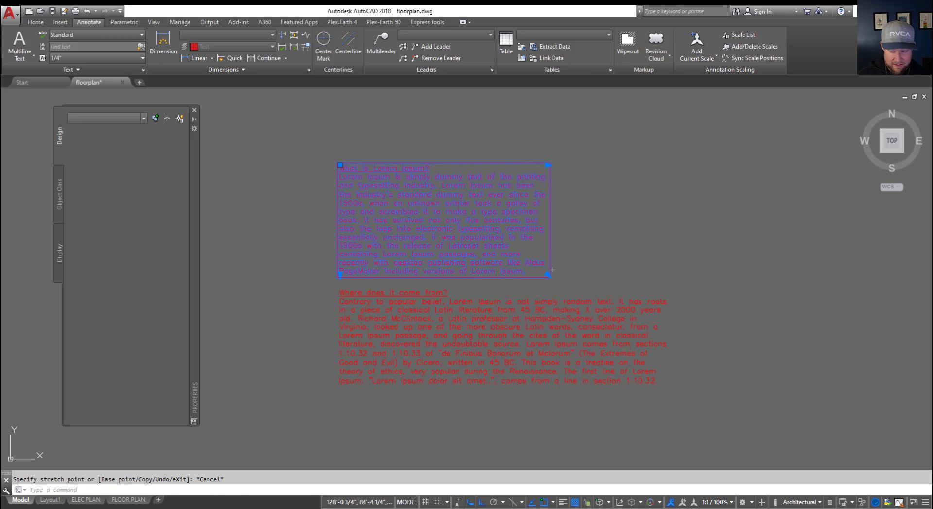
left_click(456, 201)
scroll(510, 162, "down", 2)
scroll(524, 161, "down", 2)
left_click(677, 157)
middle_click_drag(711, 234, 606, 268)
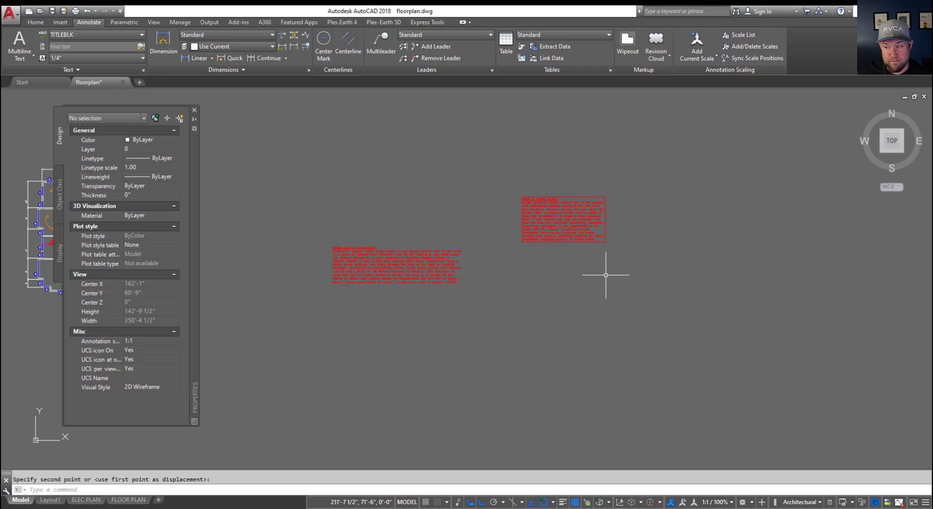
key("Escape")
left_click(545, 212)
key("Escape")
- Pan back to the floor plan and start moving the LIVING ROOM label, then cancel
middle_click_drag(210, 225, 329, 239)
scroll(329, 239, "up", 3)
left_click(407, 245)
left_click(323, 267)
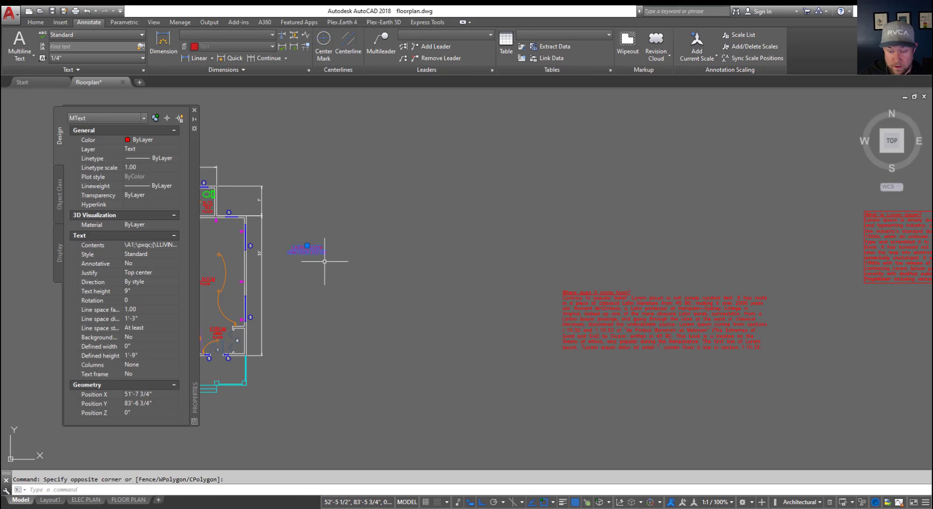
type("m")
key("Return")
left_click(299, 286)
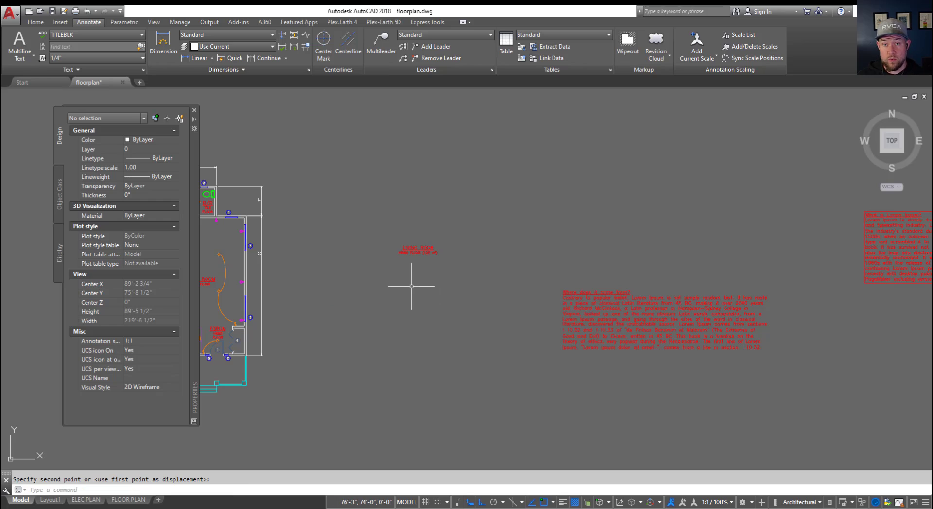
key("Escape")
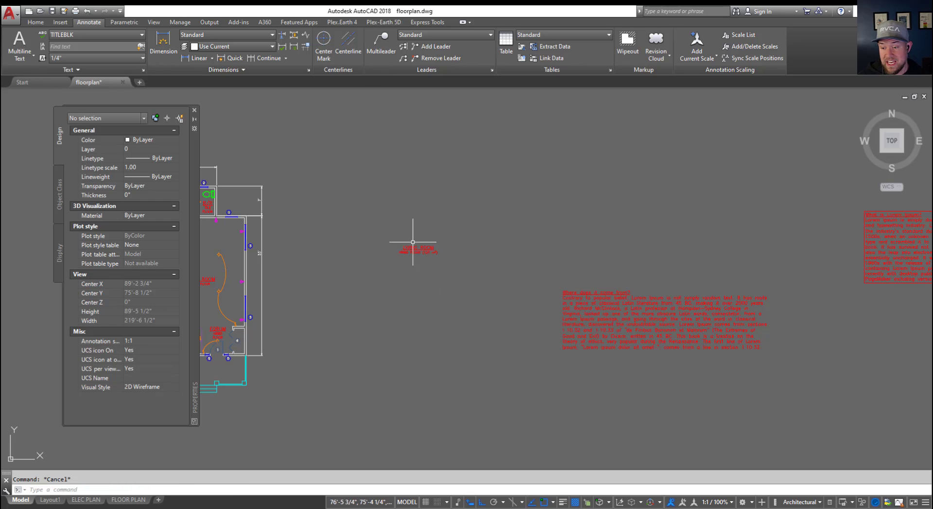
- Enclose the LIVING ROOM tag in a constant-size slot via Enclose in Object, offset 0.35
left_click(426, 22)
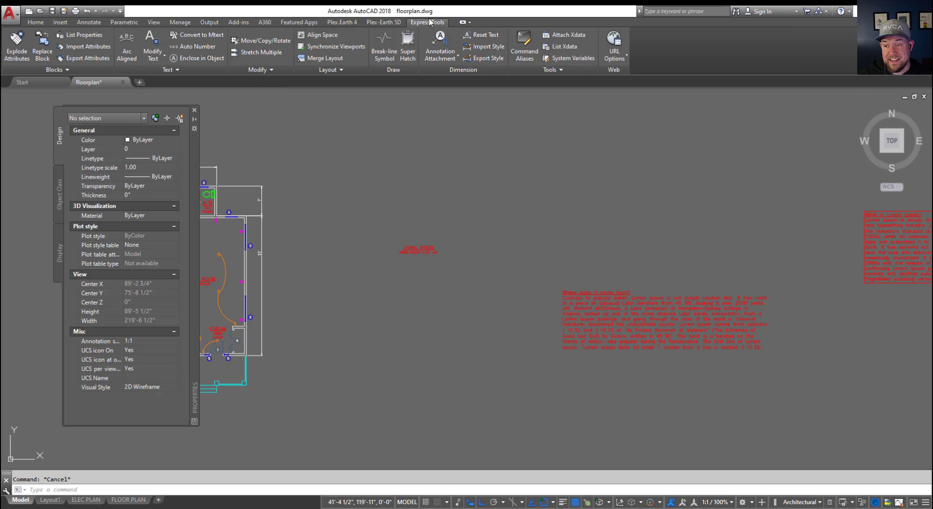
left_click(212, 60)
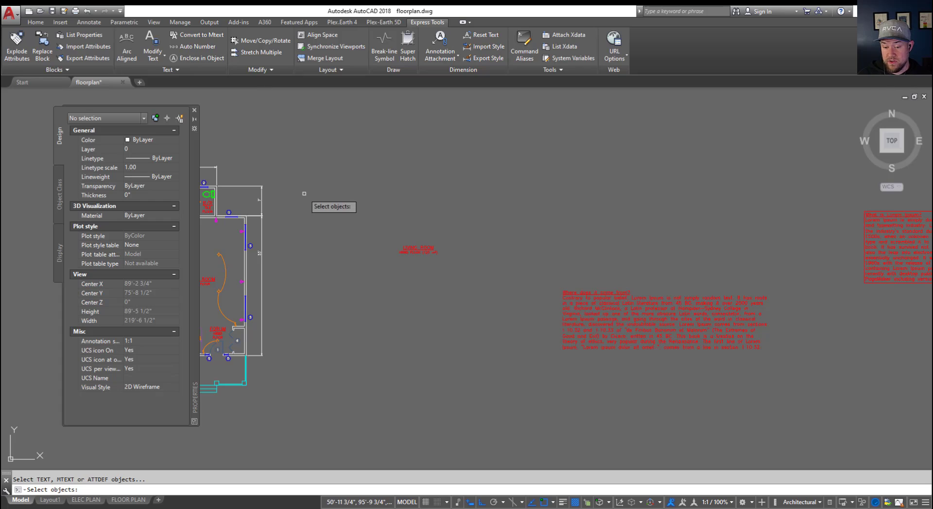
left_click(411, 250)
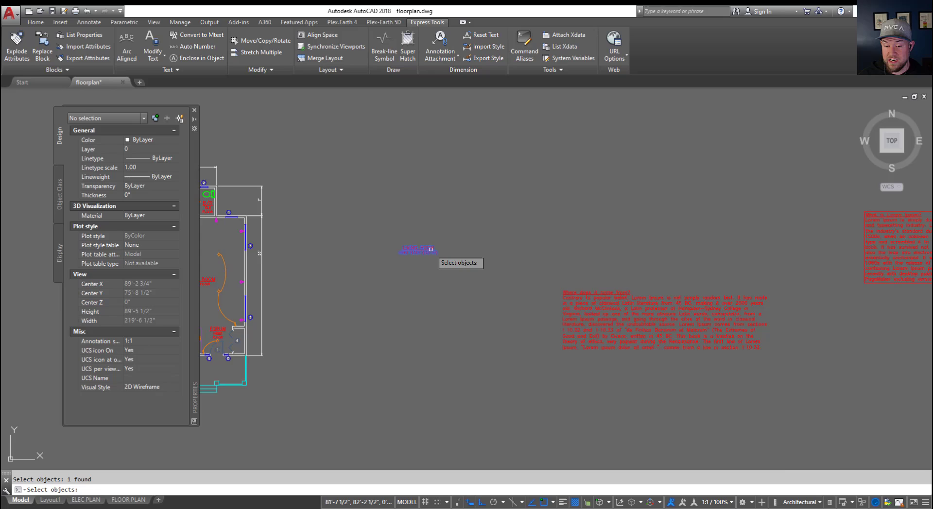
key("Return")
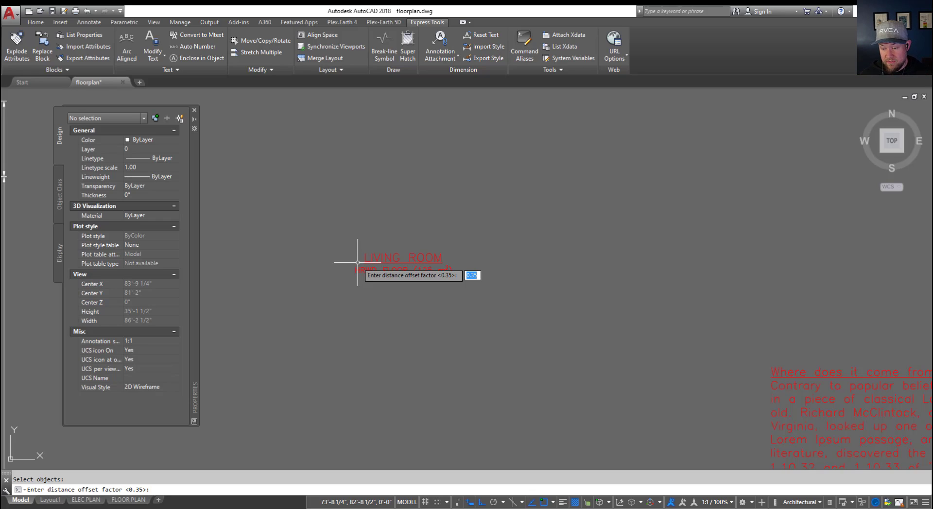
key("Return")
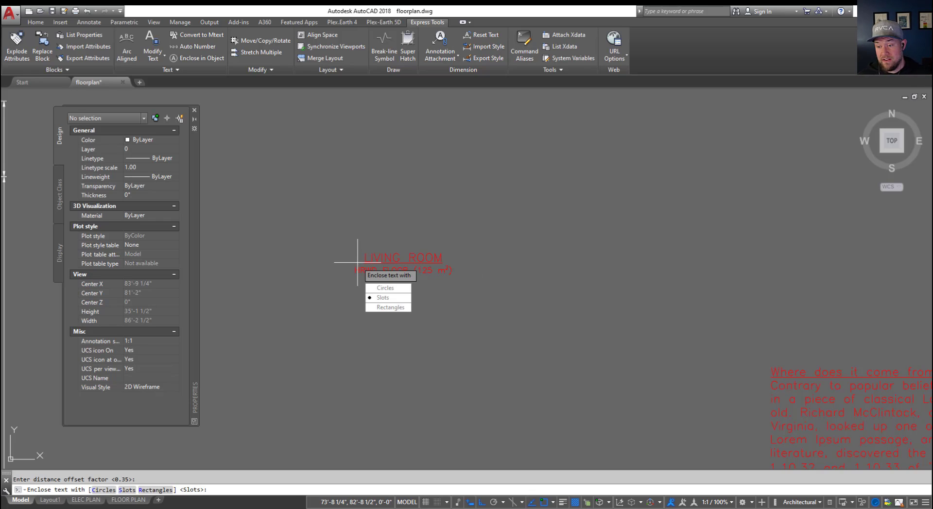
left_click(382, 298)
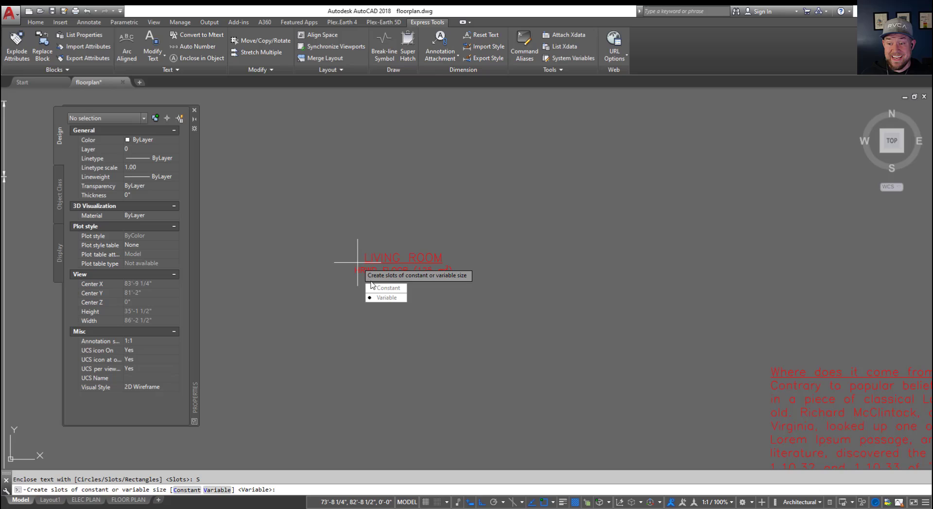
left_click(371, 286)
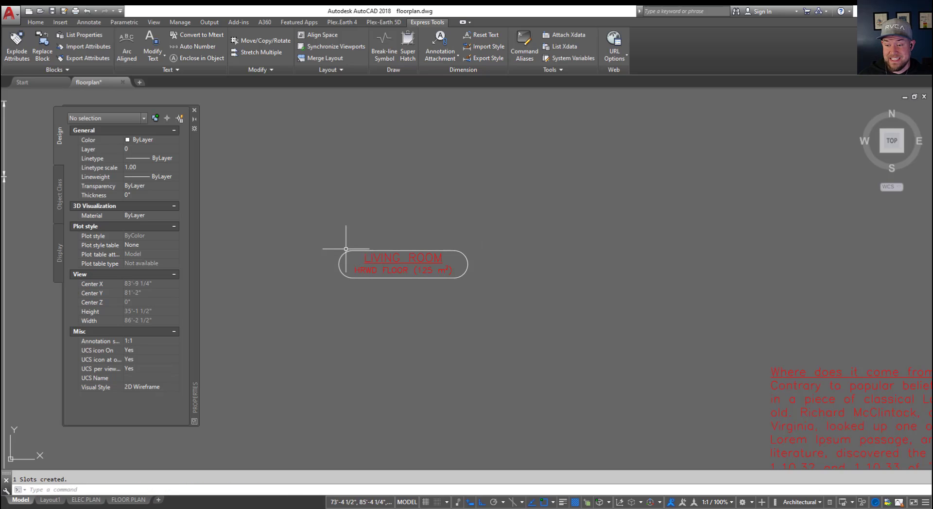
- Grip-move the LIVING ROOM tag up above the slot outline
left_click(383, 269)
left_click(403, 253)
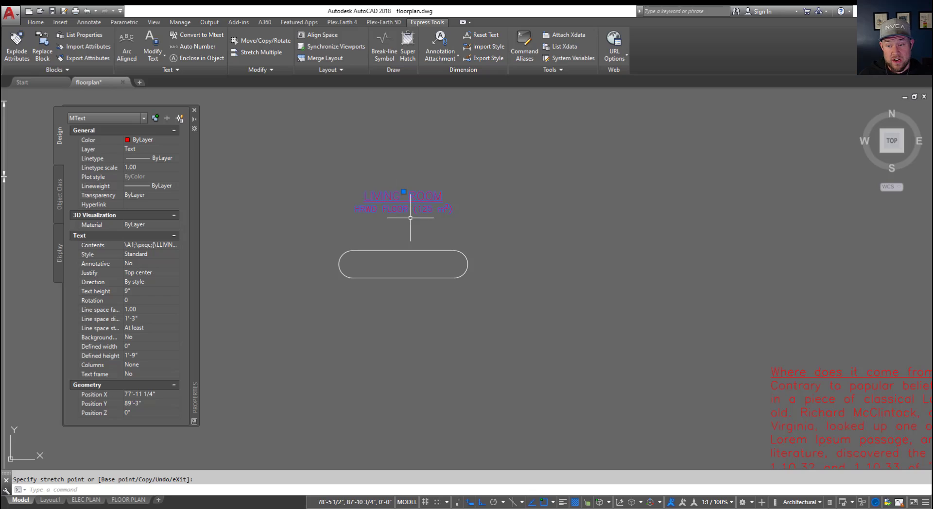
key("Escape")
- Window-select the empty slot outline, then clear the selection
left_click(564, 226)
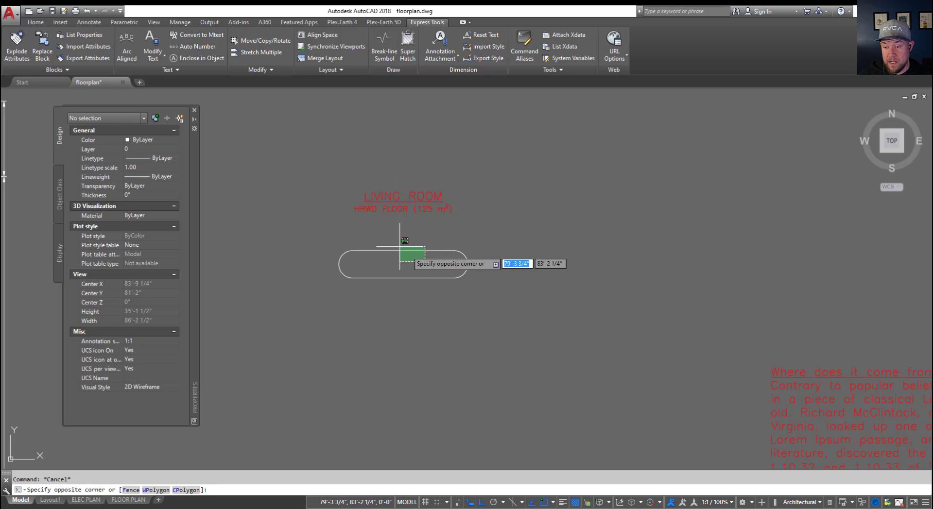
left_click(358, 278)
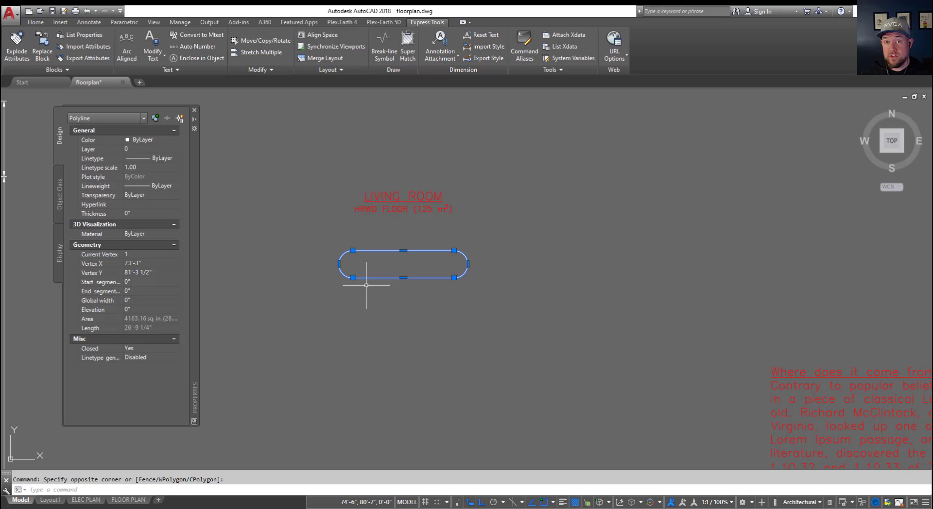
key("Escape")
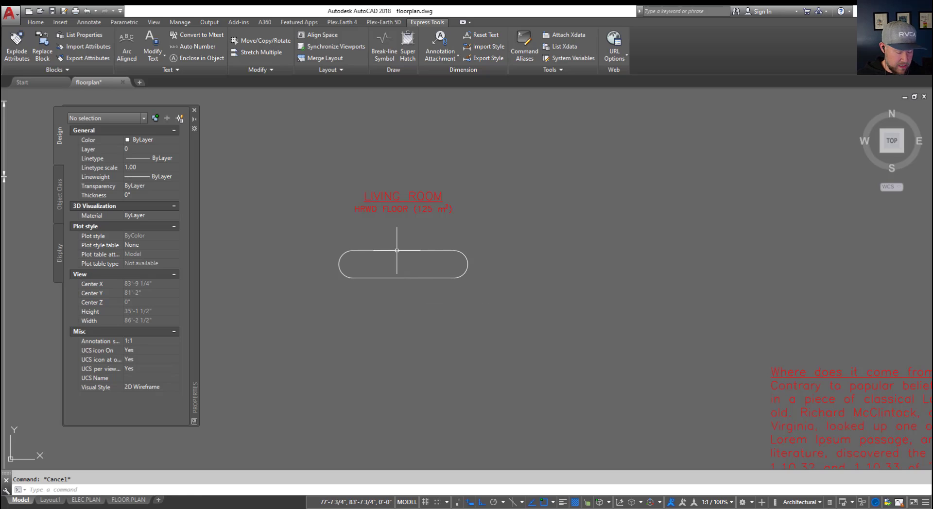
left_click(402, 282)
key("Escape")
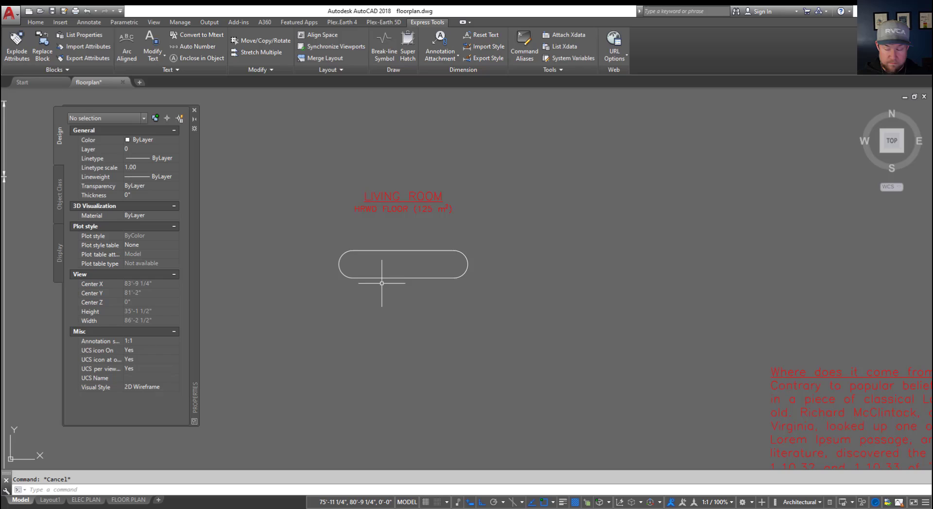
mouse_move(380, 277)
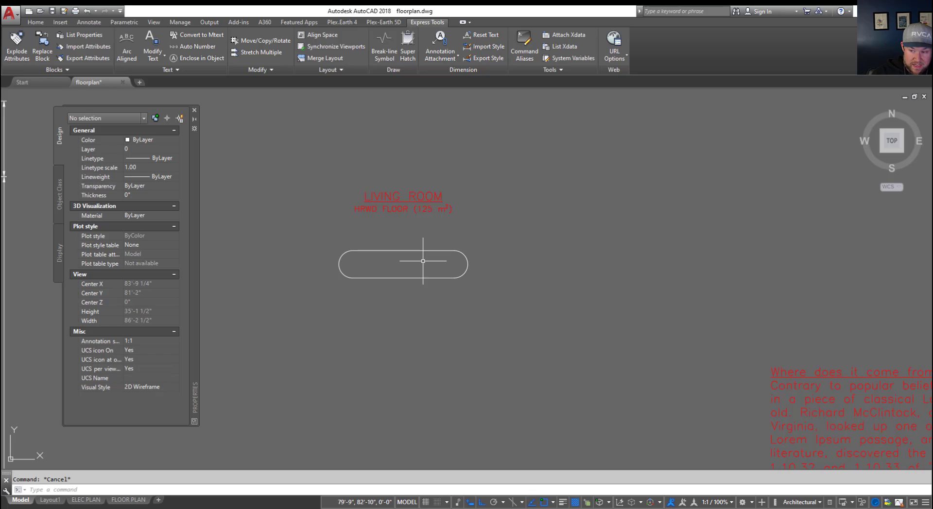
- Enclose the LIVING ROOM MText tag in a variable-size circle using Enclose in Object
left_click(186, 59)
left_click(376, 198)
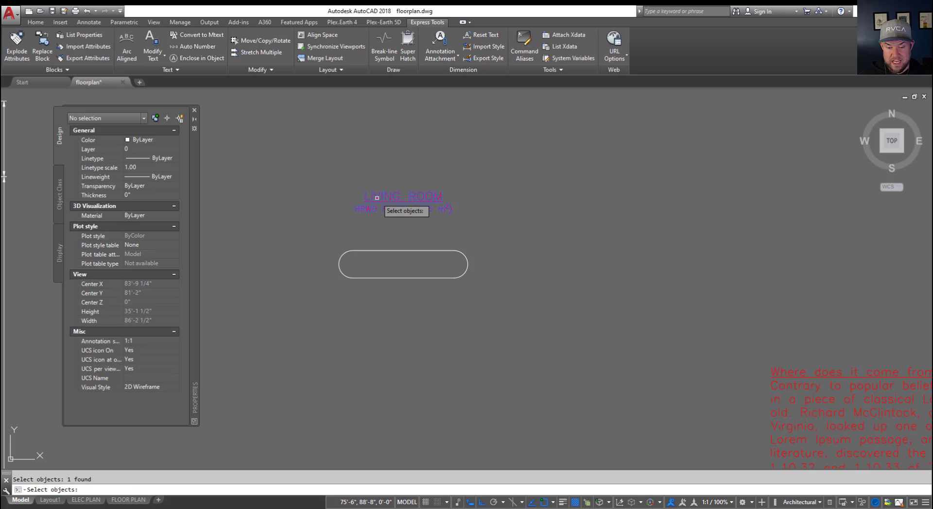
key("Return")
key("Return")
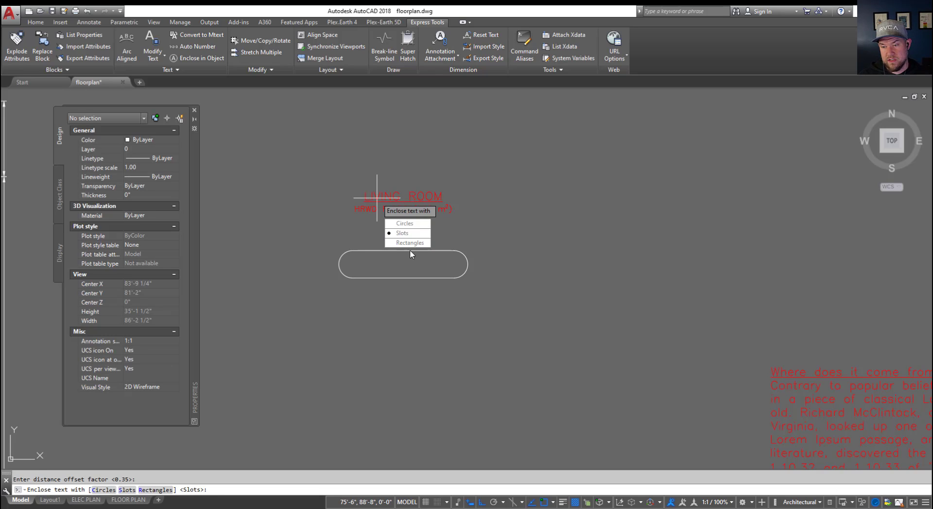
left_click(404, 223)
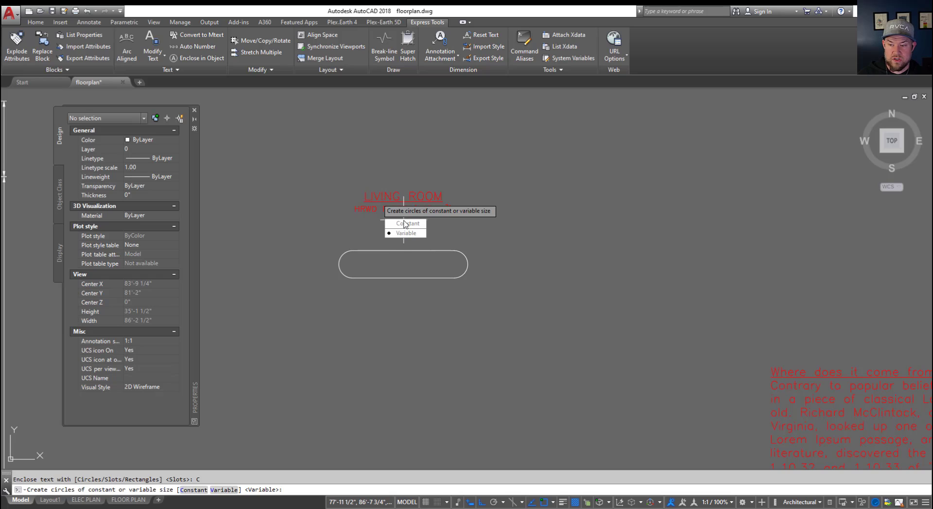
key("Return")
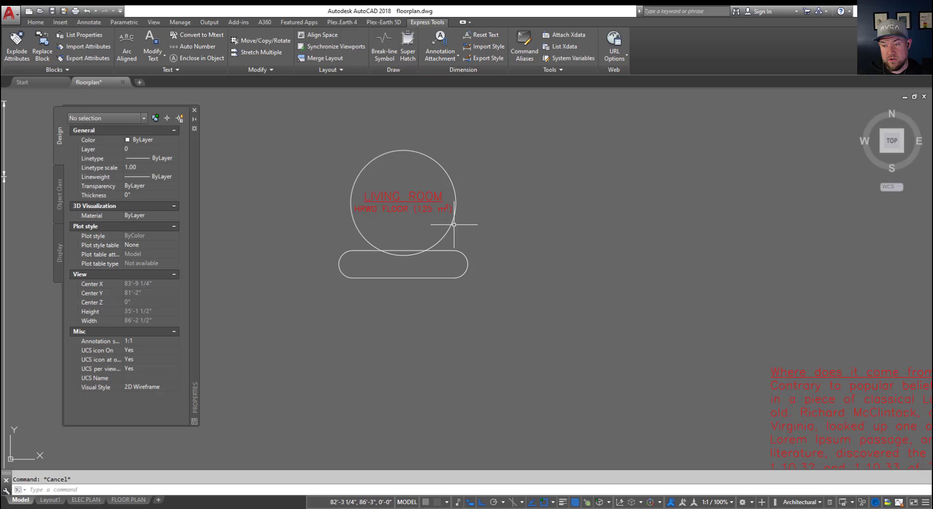
- Move the circle and LIVING ROOM tag together up above the slot
left_click(493, 228)
left_click(358, 194)
left_click(403, 191)
key("space")
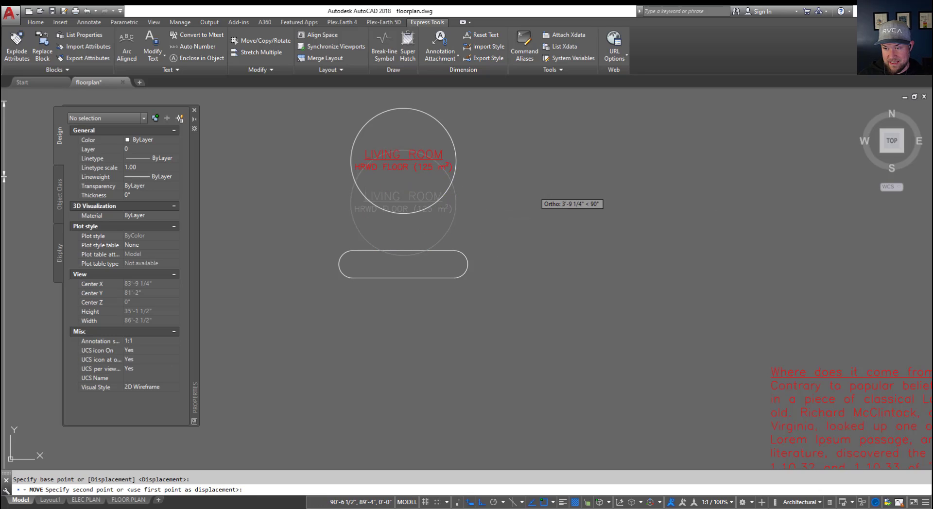
left_click(403, 150)
- Replace the LIVING ROOM tag text with the letter A
double_click(394, 165)
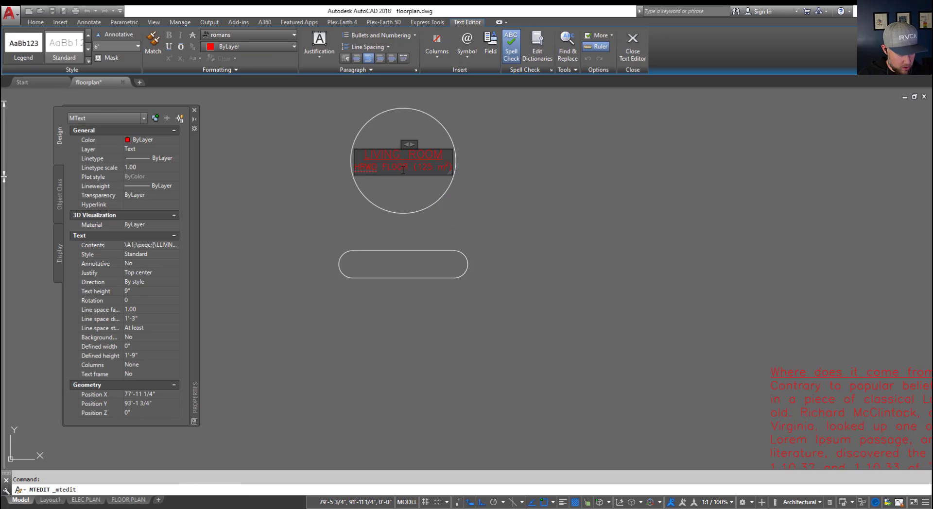
key("Delete")
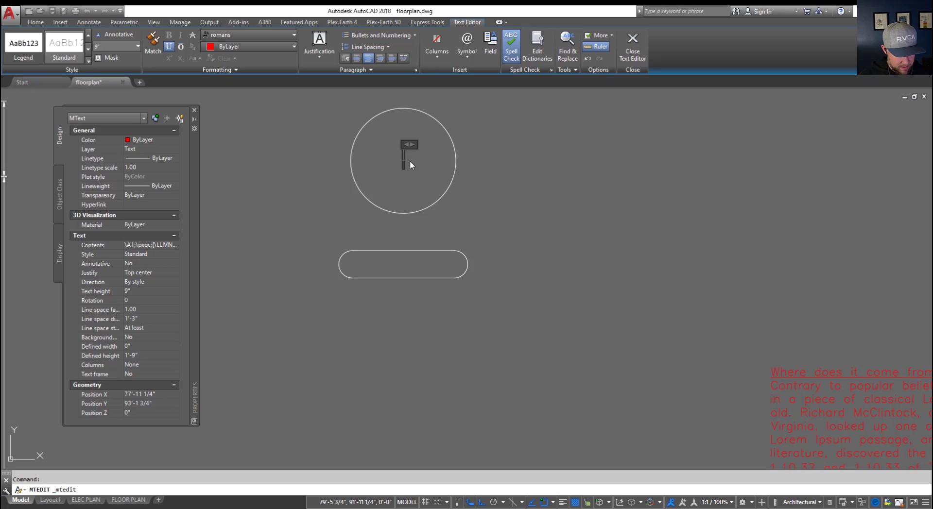
key("ctrl+a")
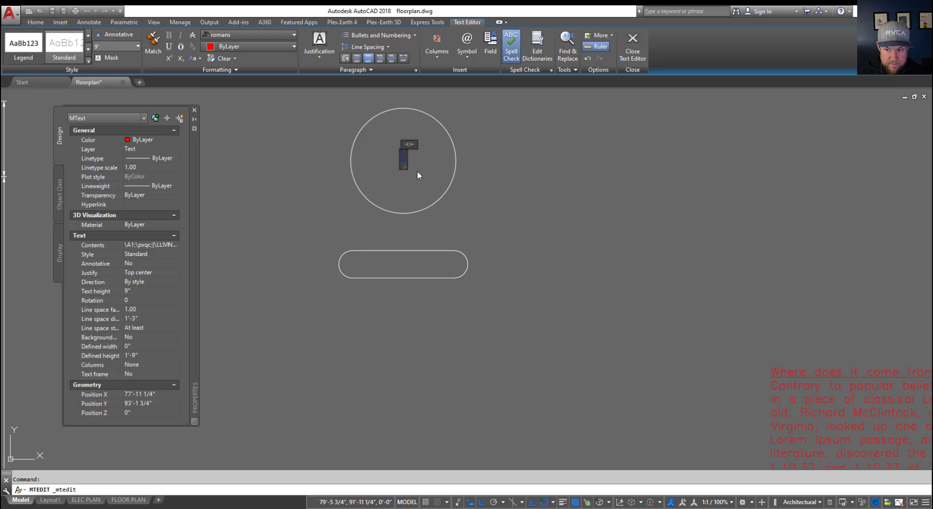
left_click(442, 183)
- Erase the large circle and enclose the A in a snug circle at the default offset
left_click(416, 171)
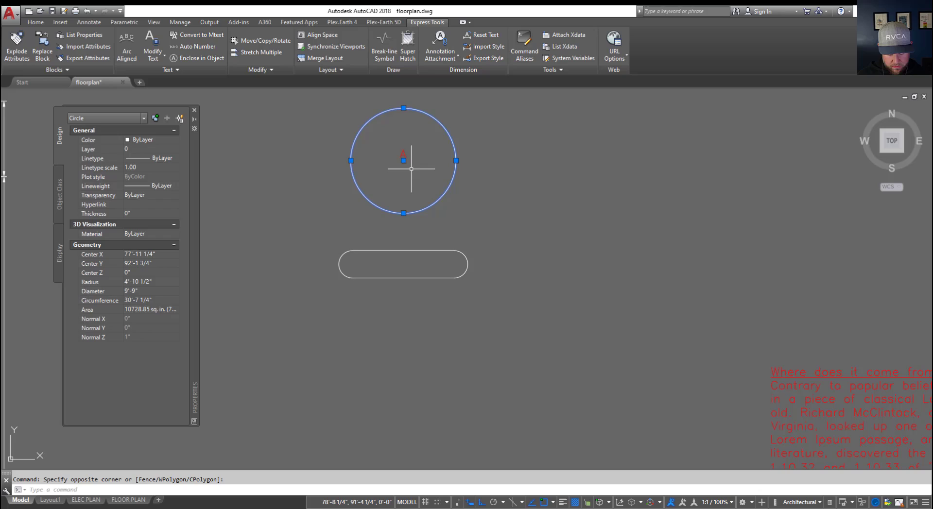
key("Delete")
left_click(192, 59)
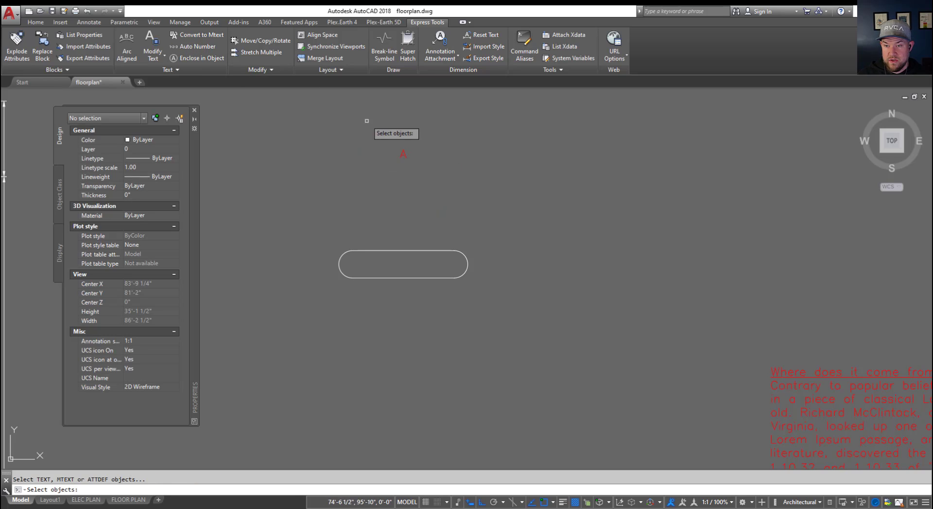
left_click(402, 155)
key("Return")
key("Return")
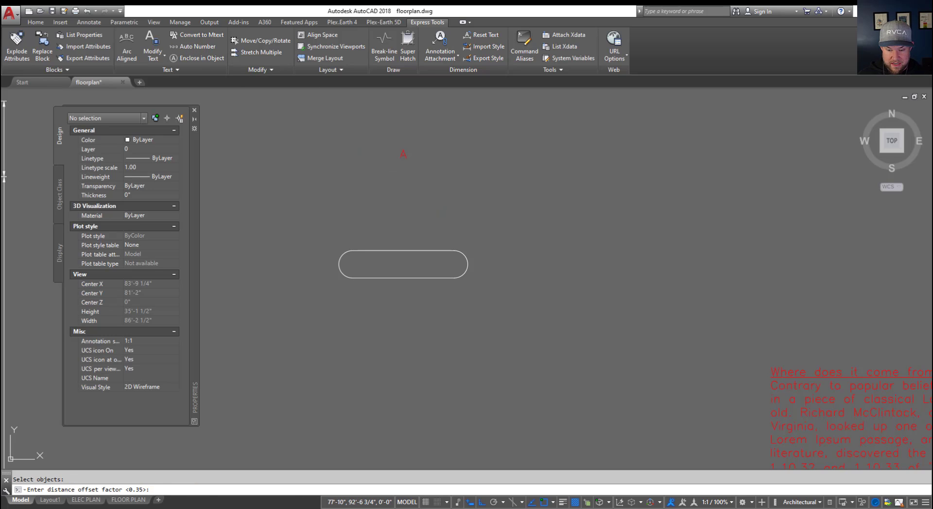
key("Return")
key("Return")
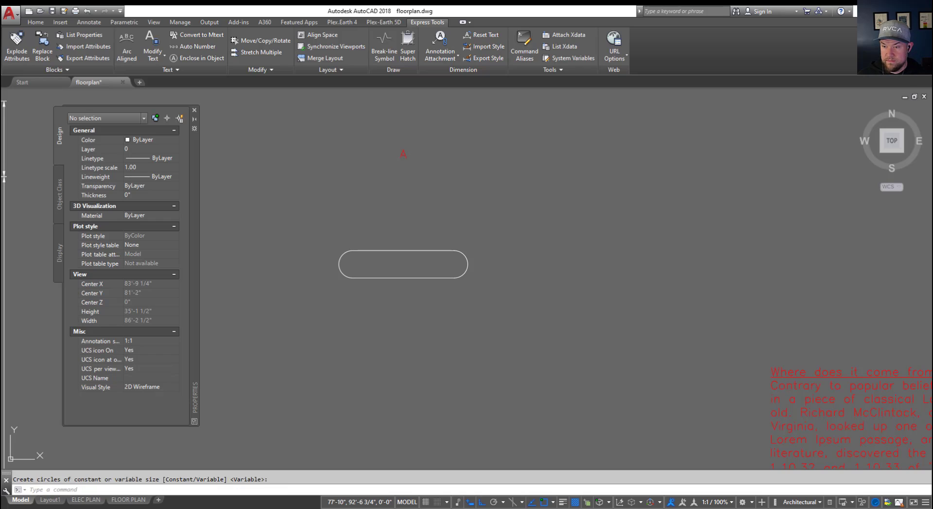
scroll(405, 150, "up", 3)
key("Escape")
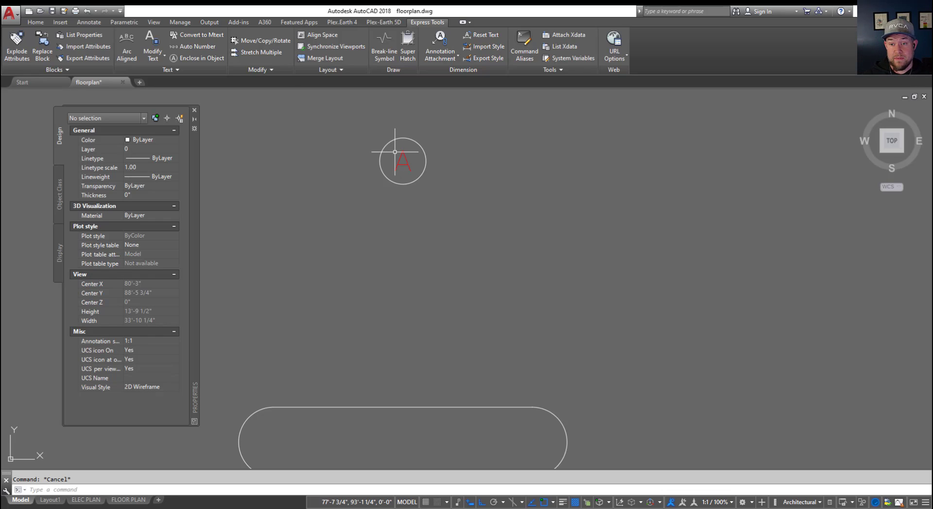
- Show the Annotate tab and zoom out to the circled A, slot and floor plan
left_click(89, 22)
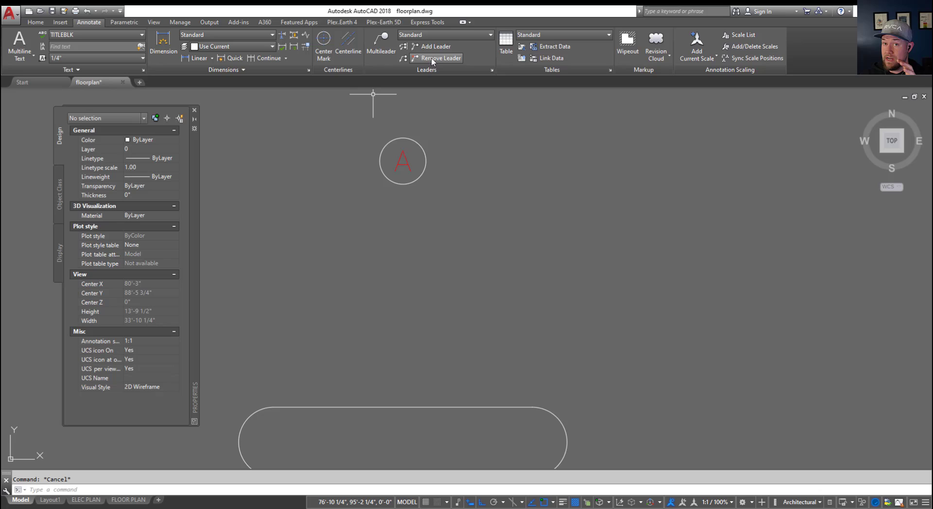
middle_click_drag(541, 229, 432, 234)
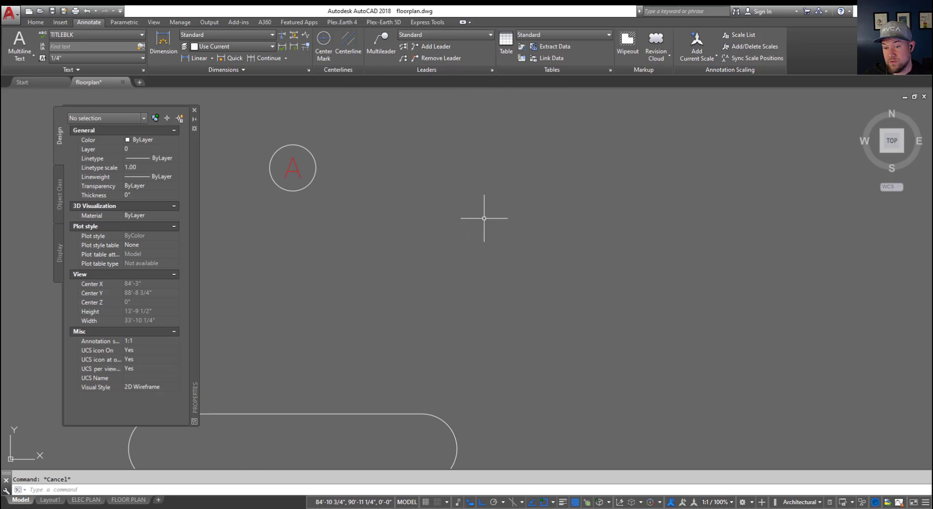
scroll(439, 214, "down", 6)
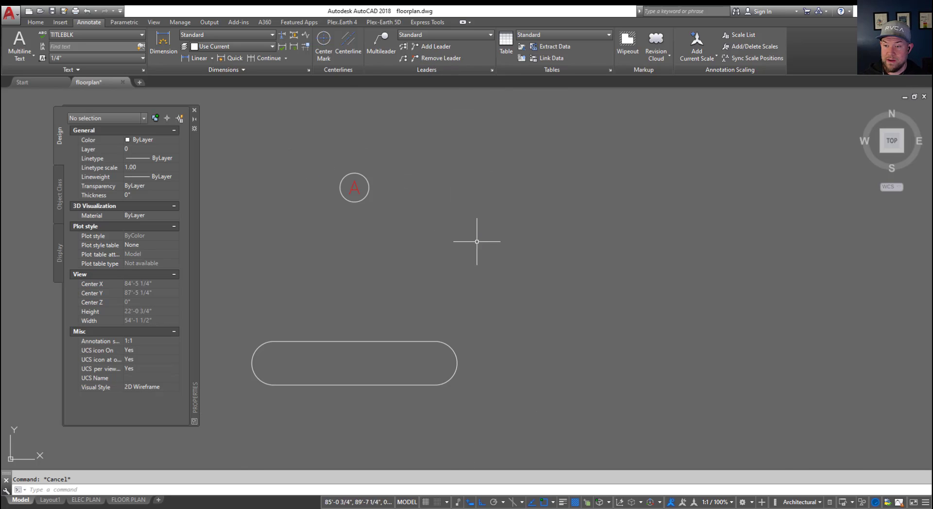
middle_click_drag(626, 348, 525, 310)
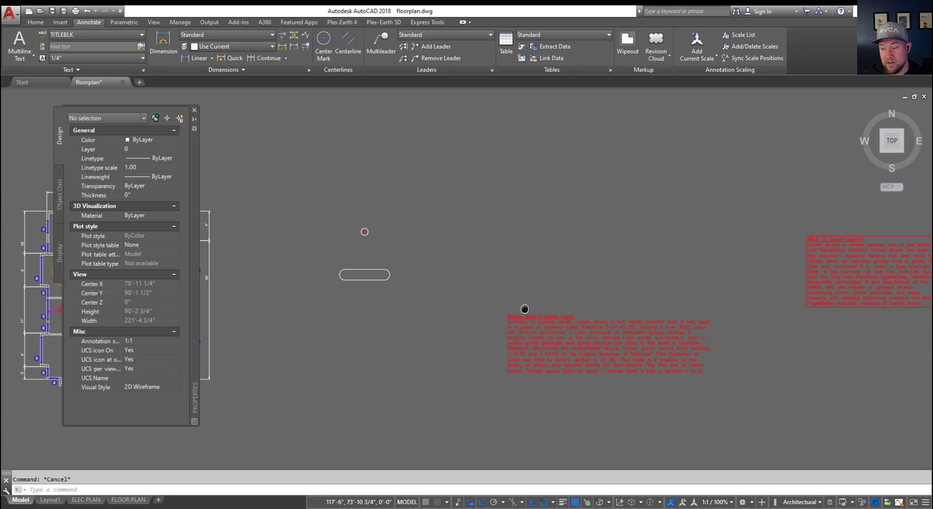